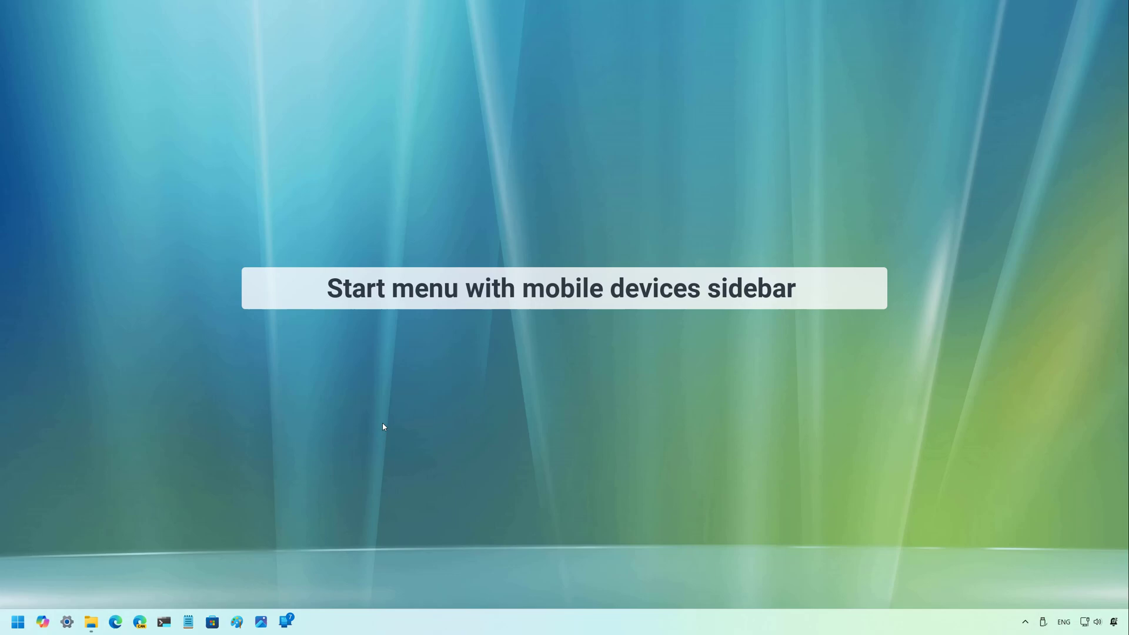
Open the Start menu to show the Pixel 9 Pro XL phone sidebar
{"action": "left_click", "coordinate": [18, 621]}
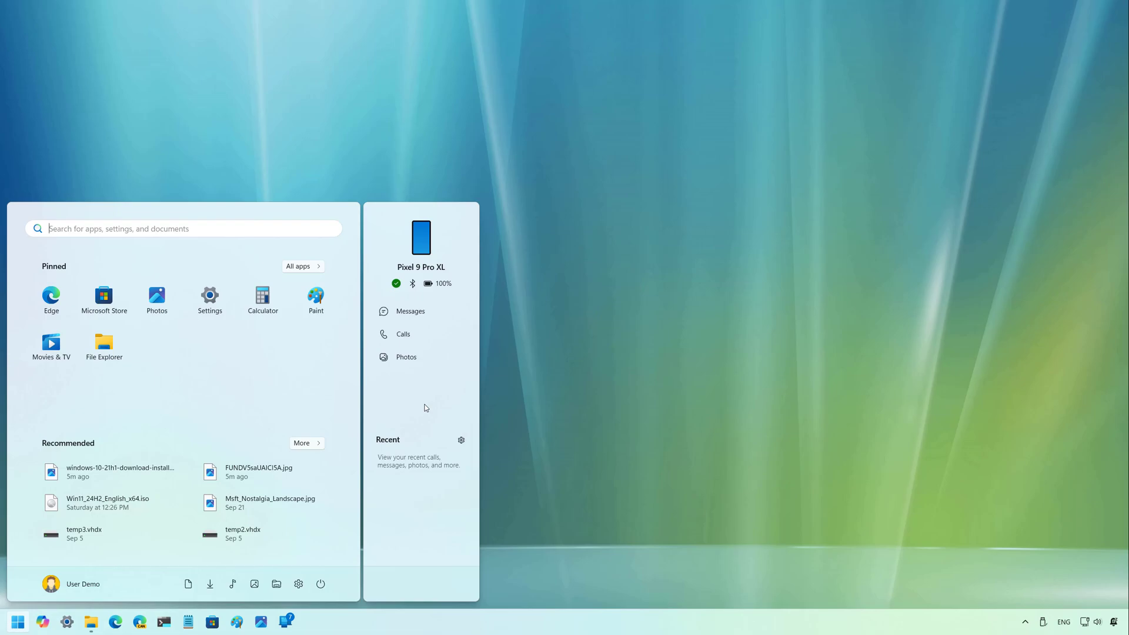
Open Messages, then Photos, in Phone Link, dismissing the what's-new and copy-text announcements
{"action": "left_click", "coordinate": [424, 312]}
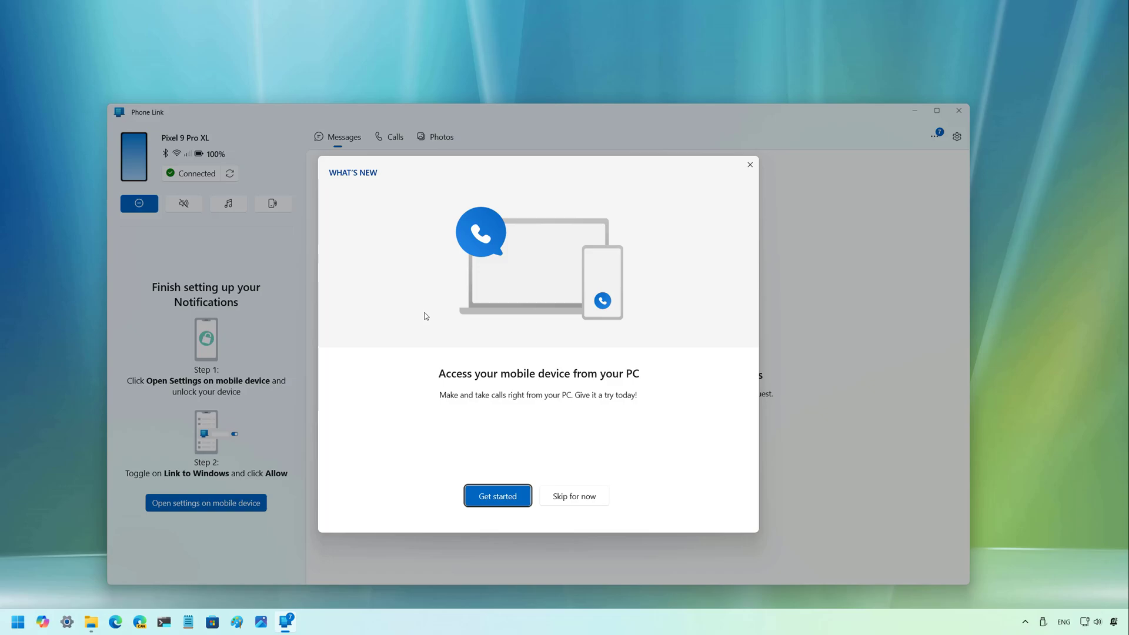
{"action": "left_click", "coordinate": [588, 498]}
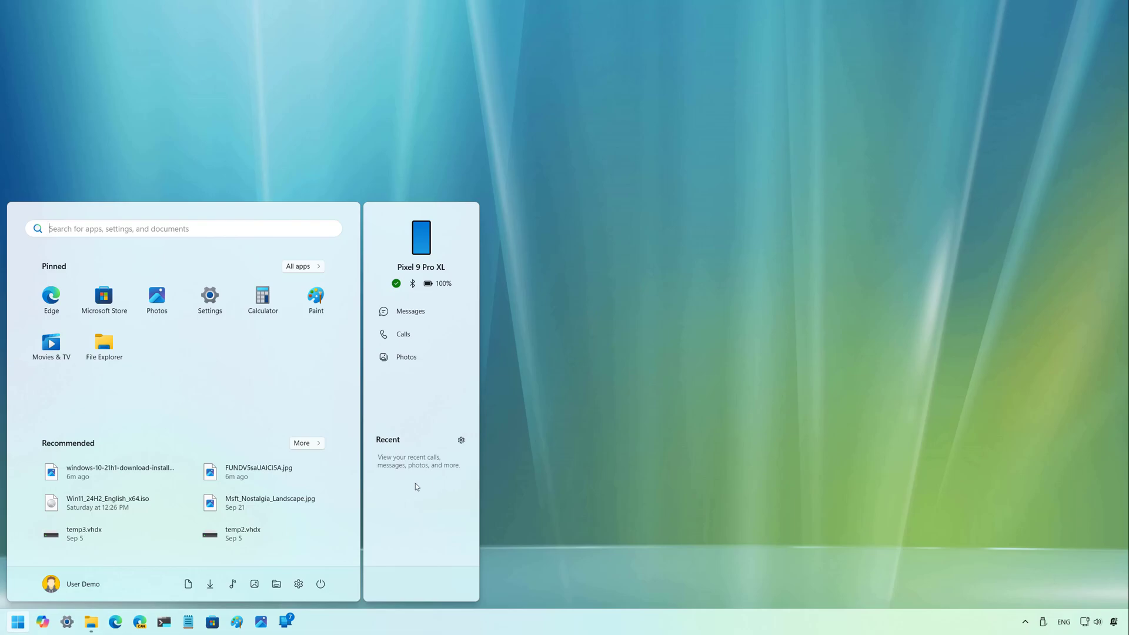
{"action": "left_click", "coordinate": [417, 358]}
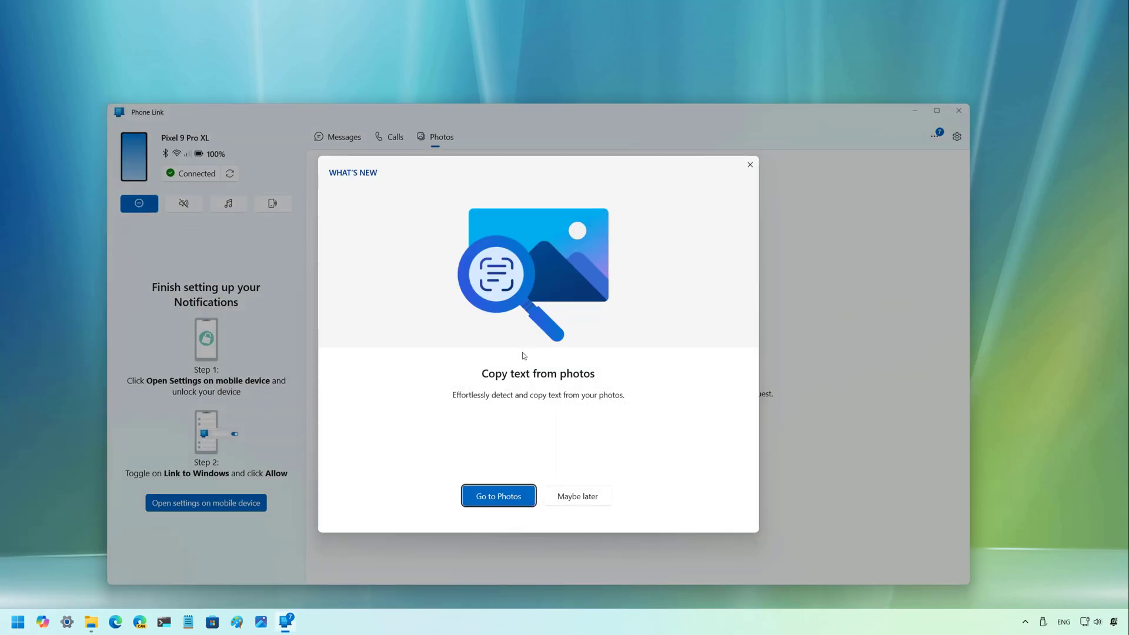
{"action": "left_click", "coordinate": [750, 166]}
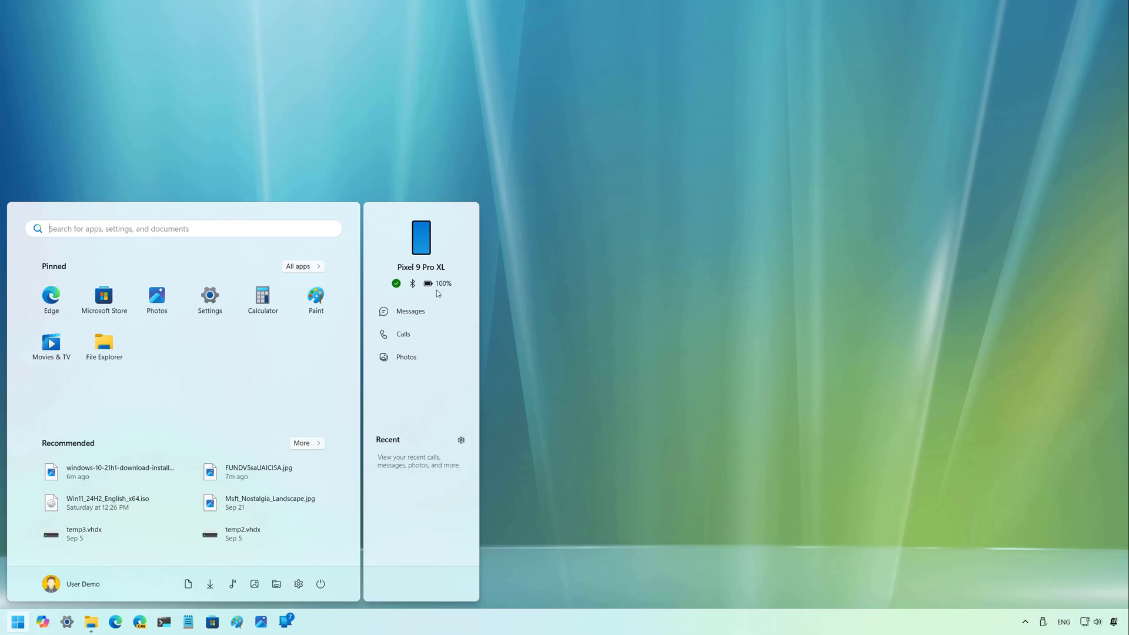
Go to Settings > Personalization > Start and expand the Show mobile device in Start option
{"action": "key", "text": "Escape"}
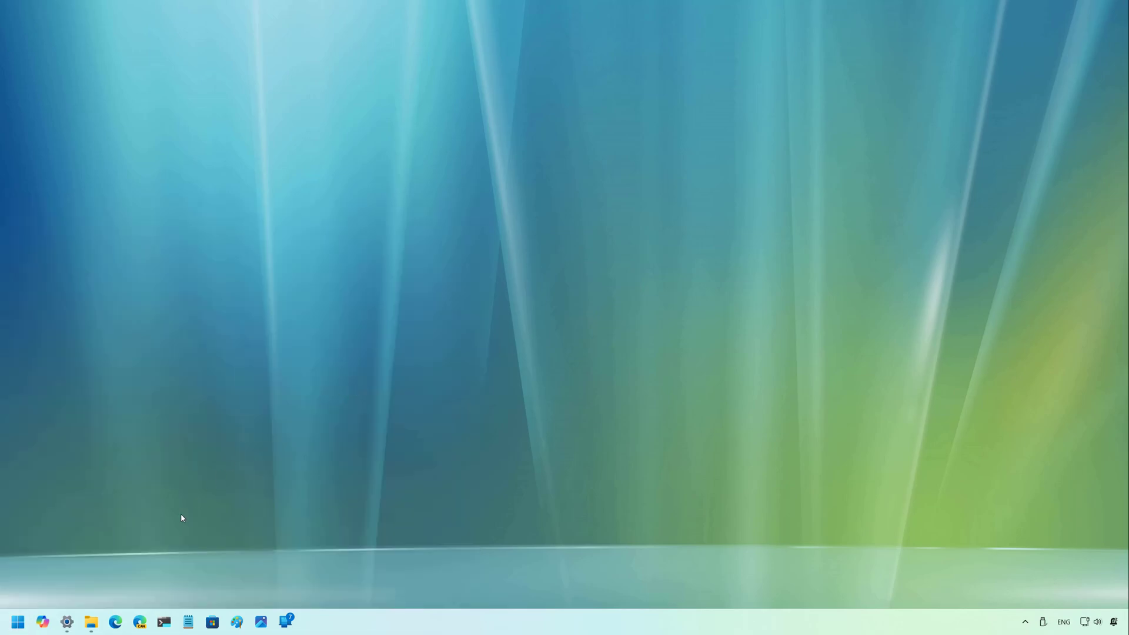
{"action": "left_click", "coordinate": [67, 622]}
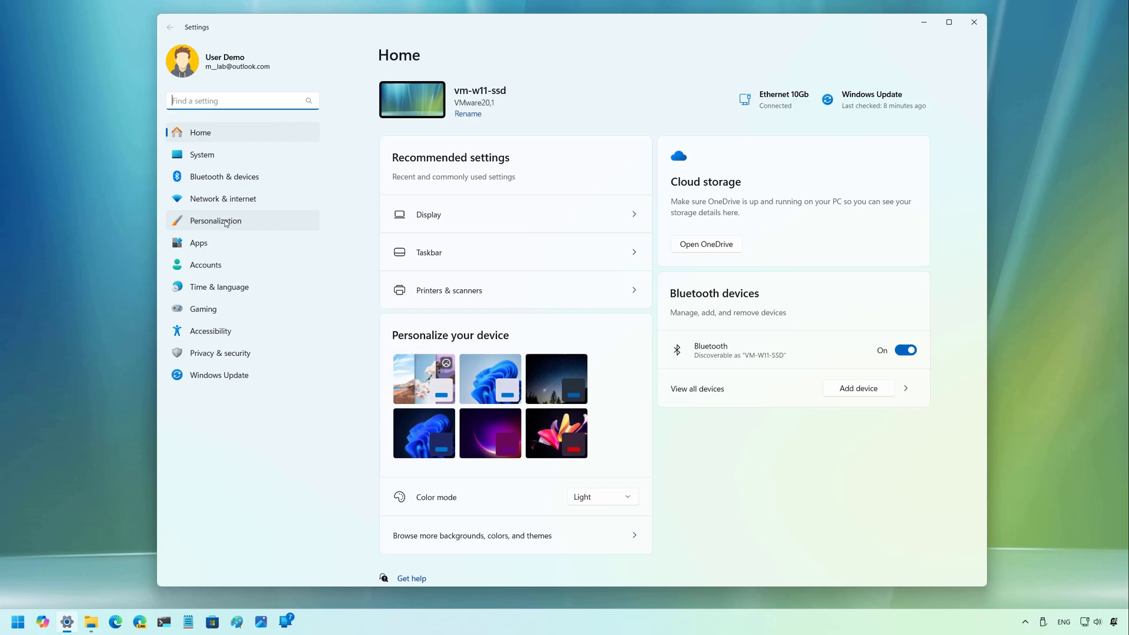
{"action": "left_click", "coordinate": [226, 223]}
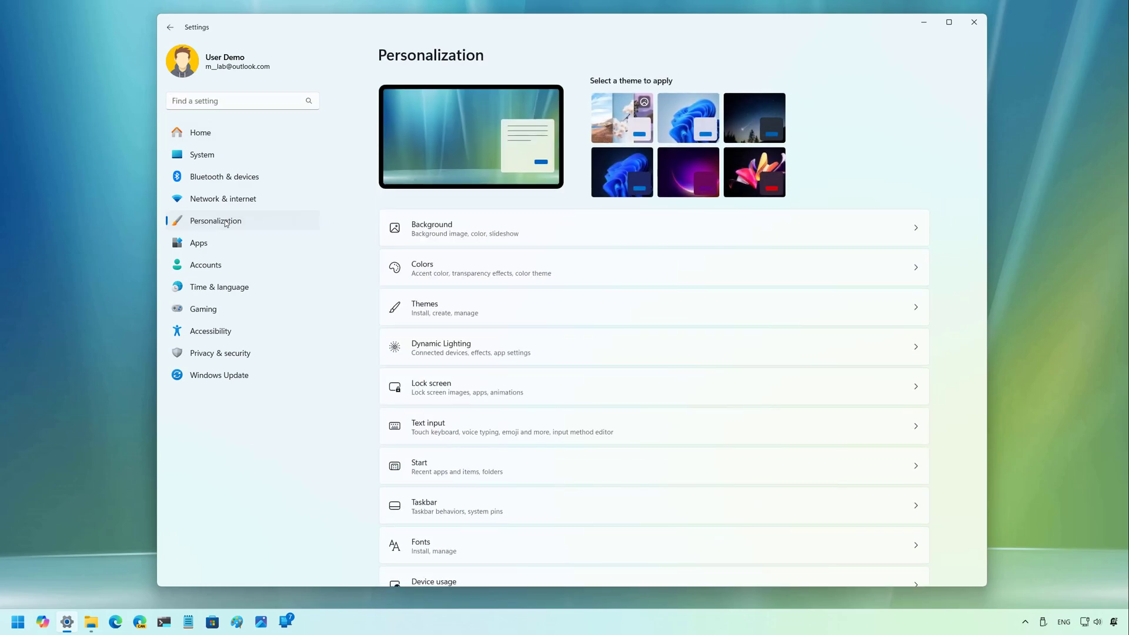
{"action": "left_click", "coordinate": [463, 470]}
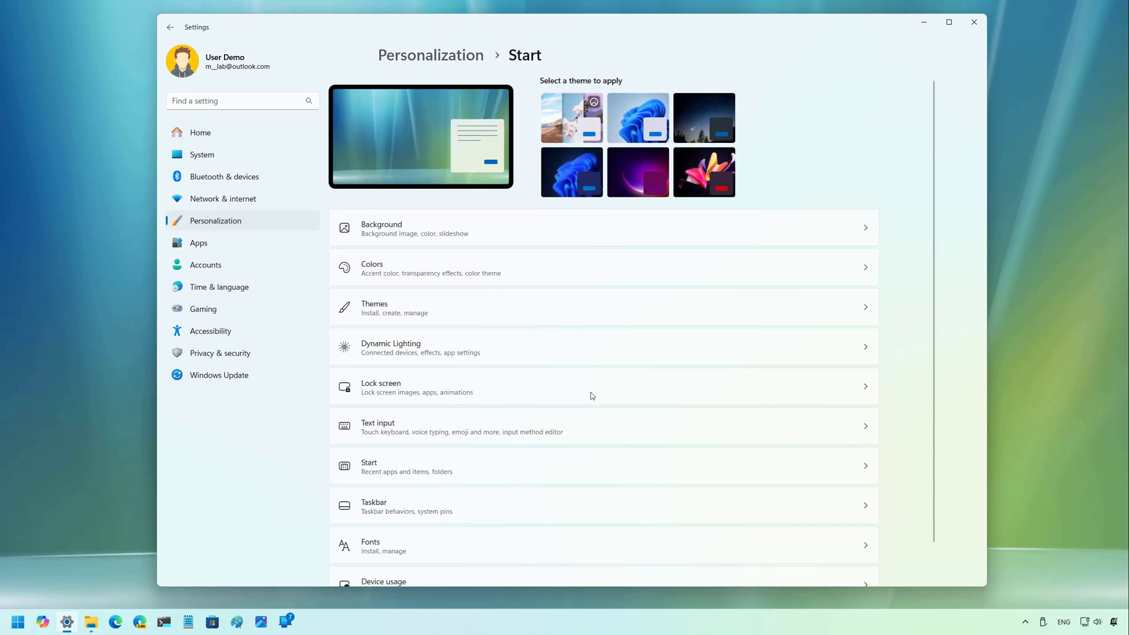
{"action": "scroll", "coordinate": [473, 529], "scroll_direction": "down", "scroll_amount": 3}
{"action": "scroll", "coordinate": [482, 543], "scroll_direction": "down", "scroll_amount": 1}
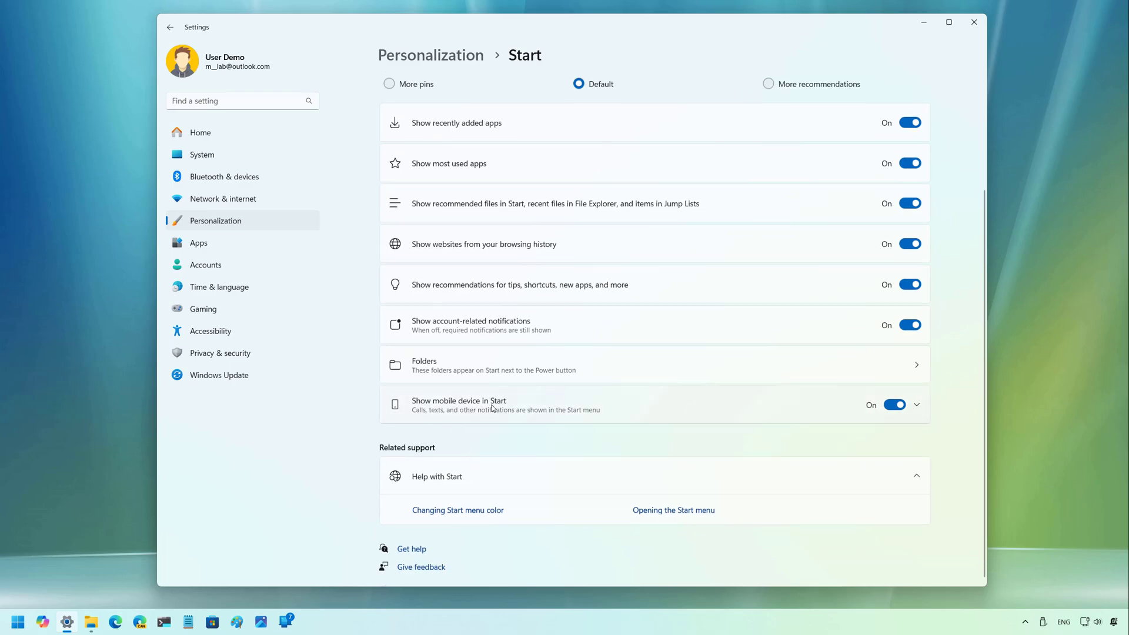
{"action": "left_click", "coordinate": [533, 404]}
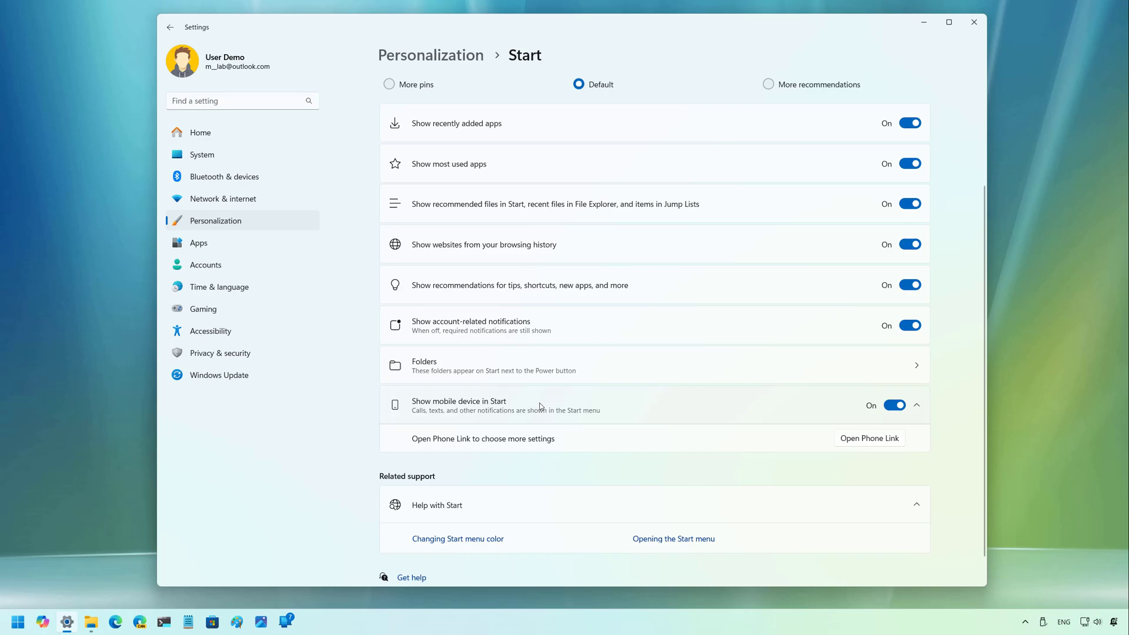
Toggle Show mobile device in Start off and back on, checking the Start menu each time
{"action": "left_click", "coordinate": [894, 405]}
{"action": "key", "text": "super"}
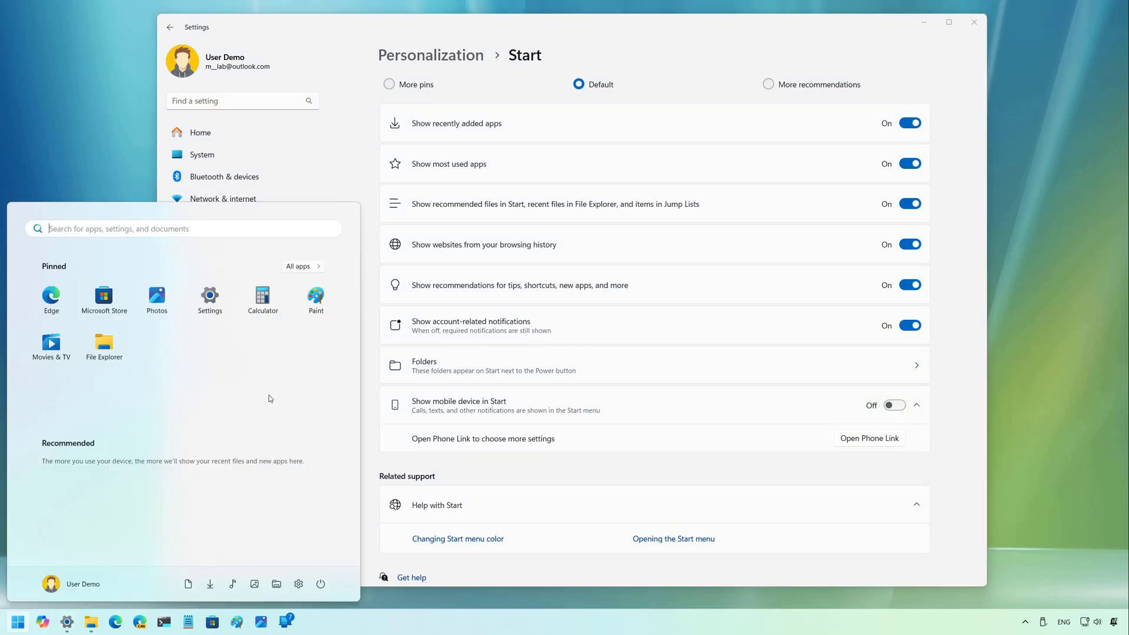
{"action": "left_click", "coordinate": [894, 405]}
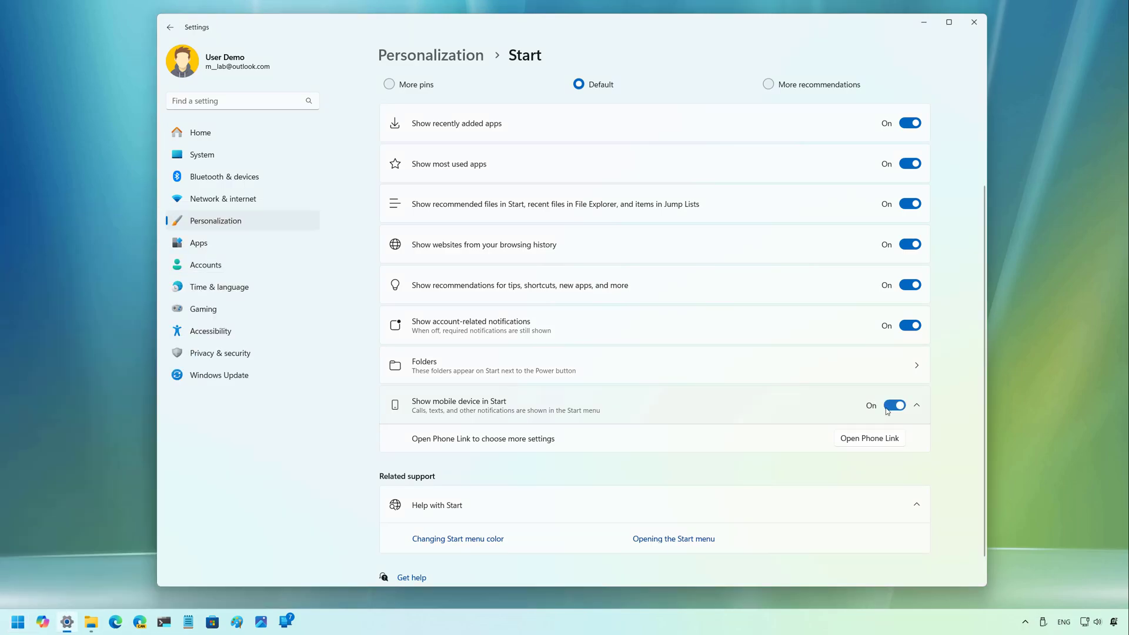
{"action": "left_click", "coordinate": [11, 629]}
{"action": "left_click", "coordinate": [927, 411]}
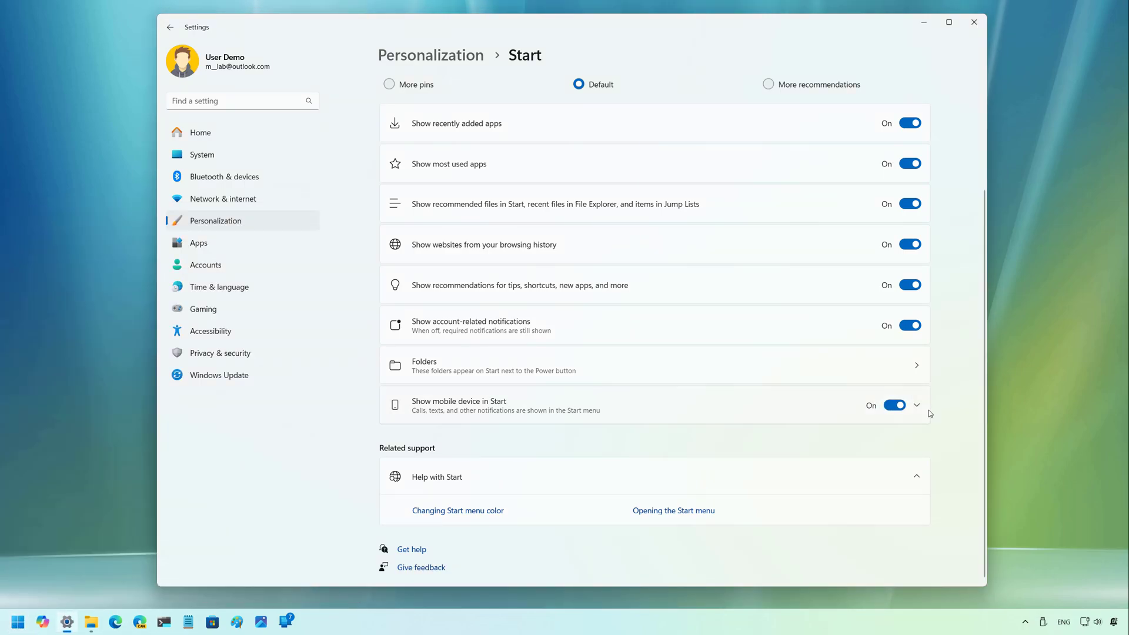
Flip the option again, confirm the phone sidebar appears in Start, then show the desktop
{"action": "left_click", "coordinate": [895, 405]}
{"action": "left_click", "coordinate": [894, 405]}
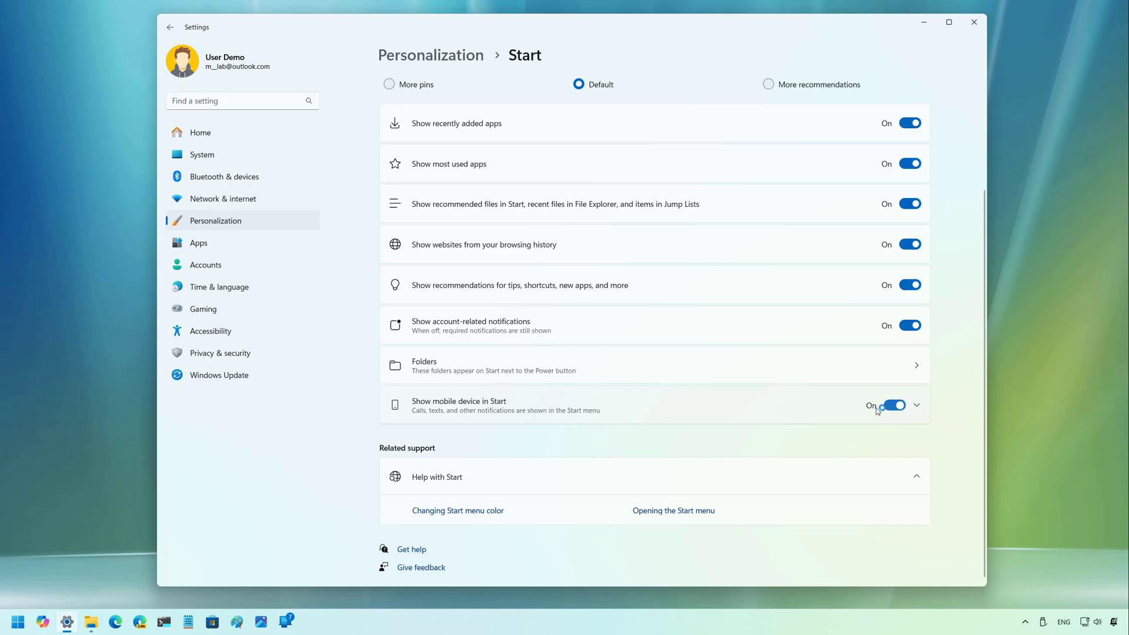
{"action": "left_click", "coordinate": [19, 625]}
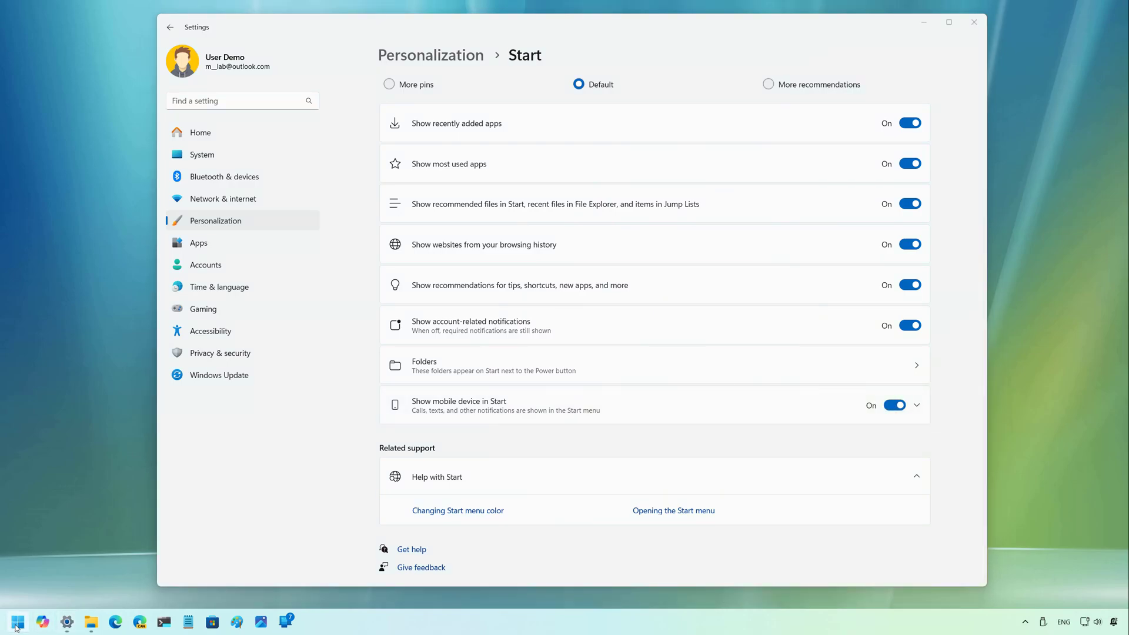
{"action": "left_click", "coordinate": [17, 626]}
{"action": "left_click", "coordinate": [17, 625]}
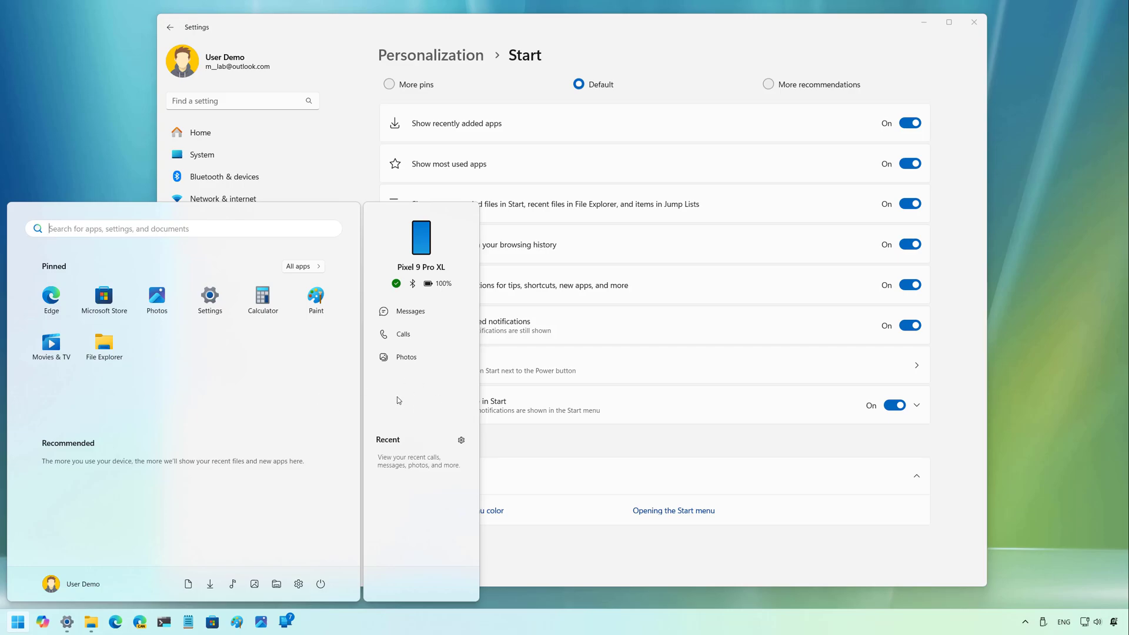
{"action": "key", "text": "super+d"}
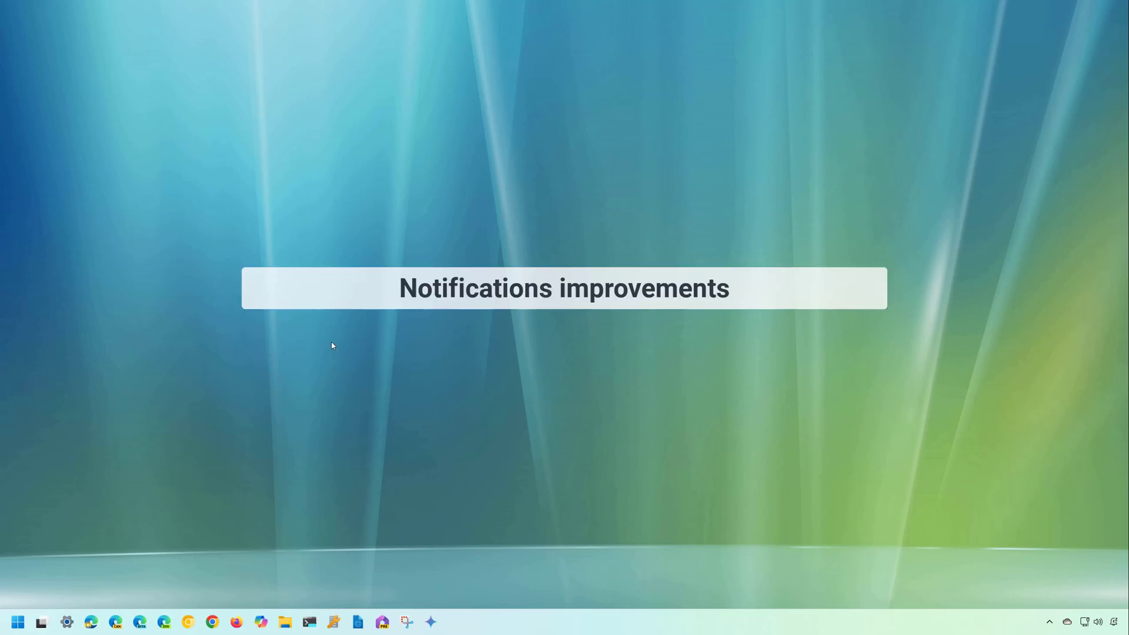
Bring up the notification centre and calendar with Win+N
{"action": "key", "text": "super+n"}
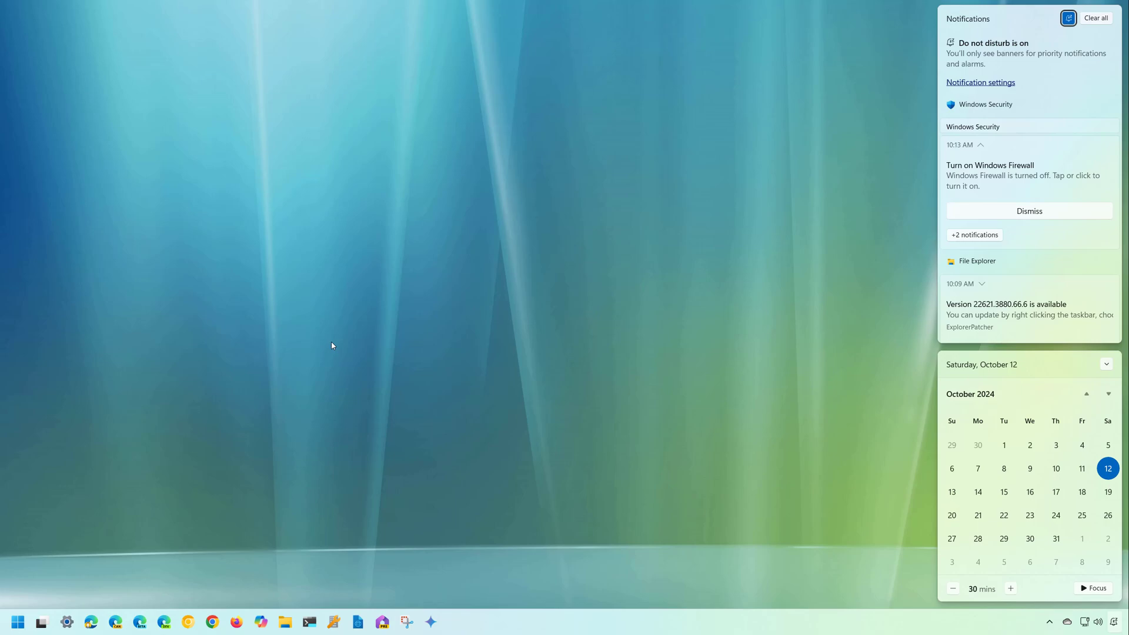
Open Settings and navigate System > Notifications to the Notification Suggestions page
{"action": "left_click", "coordinate": [67, 621]}
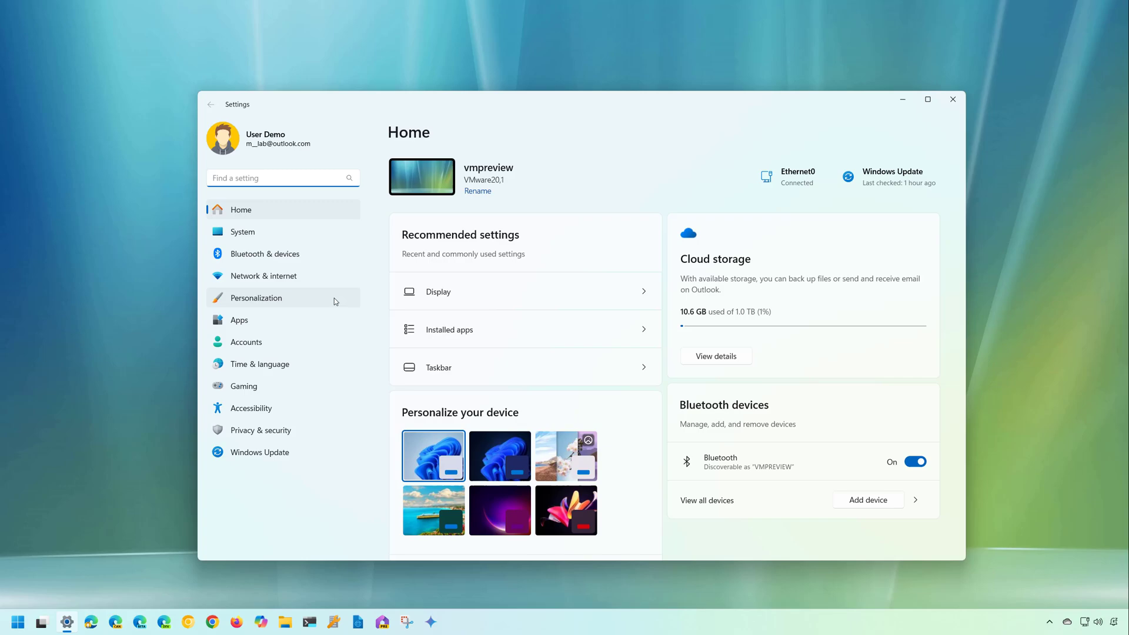
{"action": "left_click", "coordinate": [244, 232]}
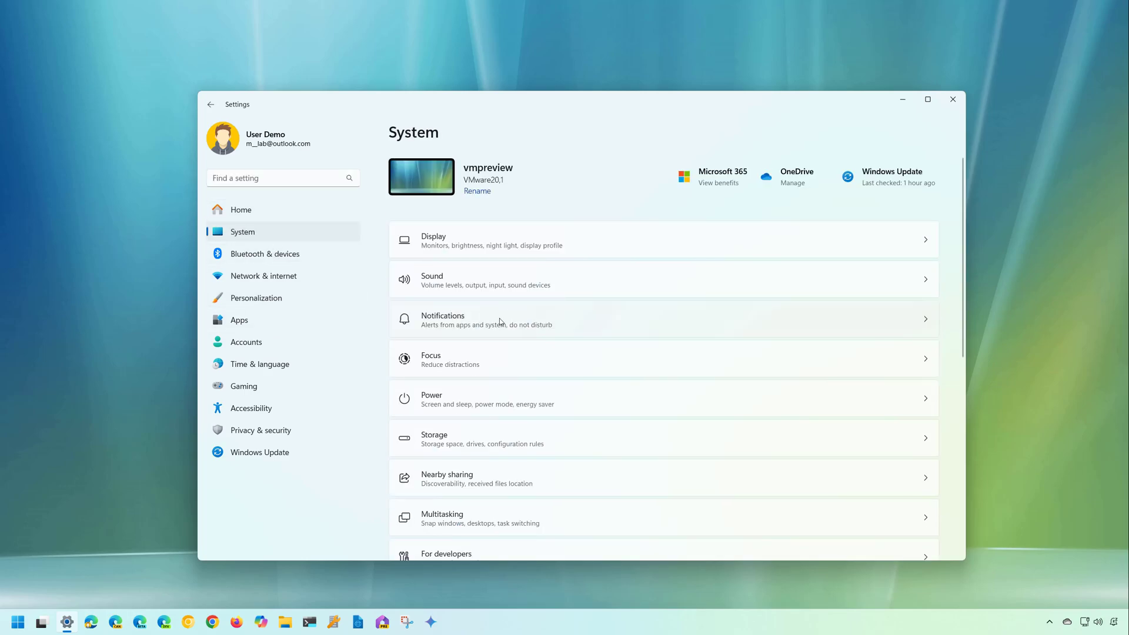
{"action": "left_click", "coordinate": [500, 321]}
{"action": "scroll", "coordinate": [531, 347], "scroll_direction": "down", "scroll_amount": 10}
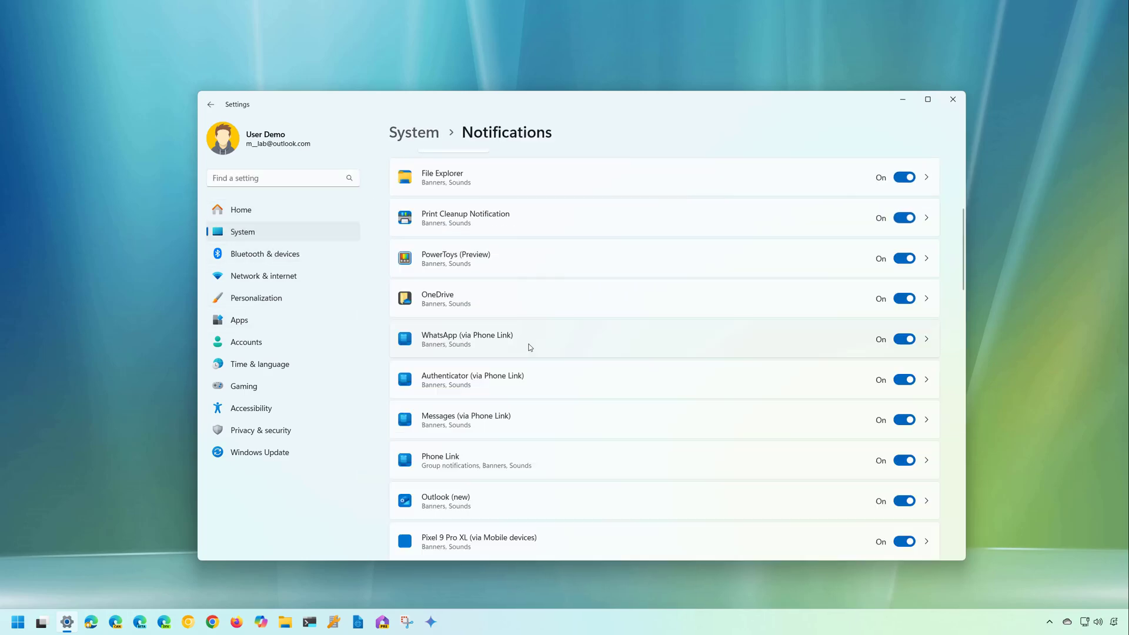
{"action": "scroll", "coordinate": [531, 347], "scroll_direction": "down", "scroll_amount": 5}
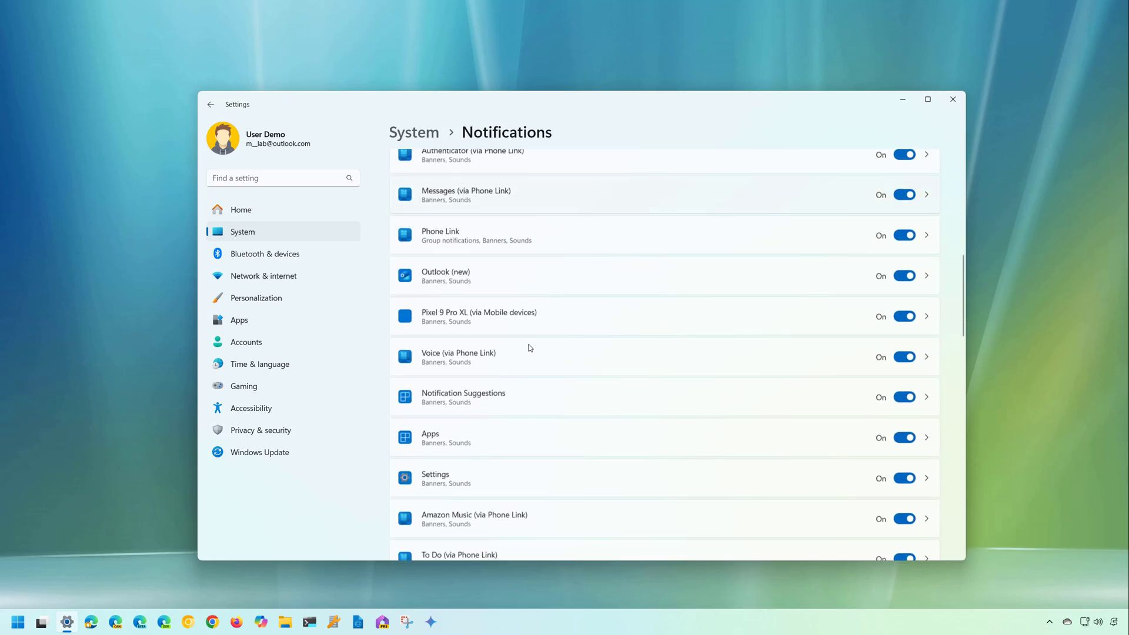
{"action": "left_click", "coordinate": [460, 376]}
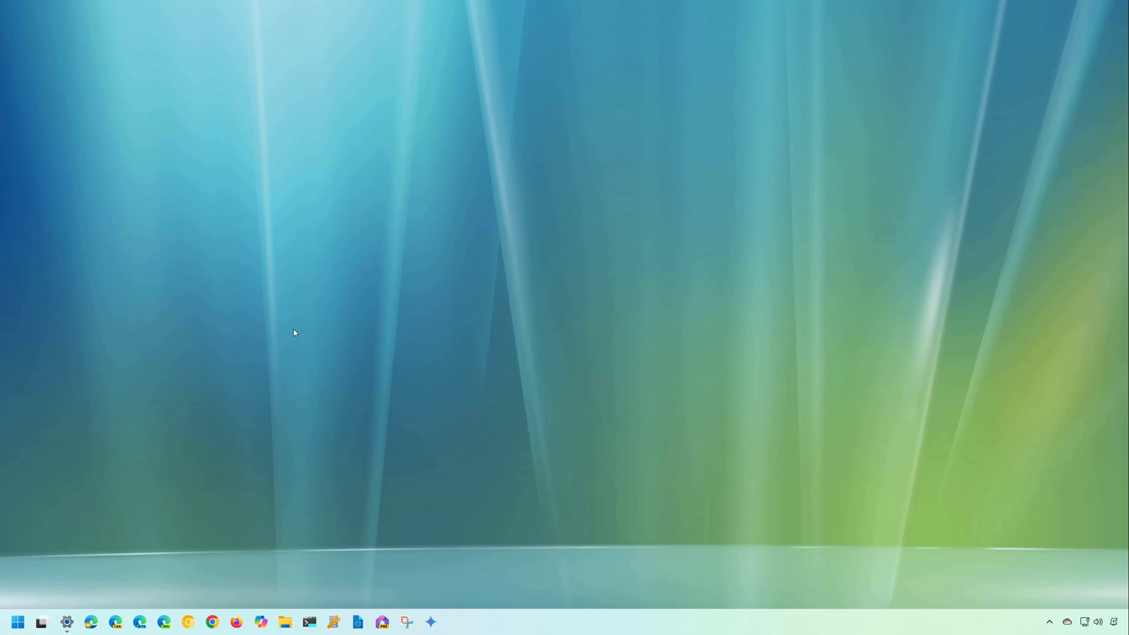
Launch Windows Sandbox from the Start menu's Recent list
{"action": "key", "text": "super"}
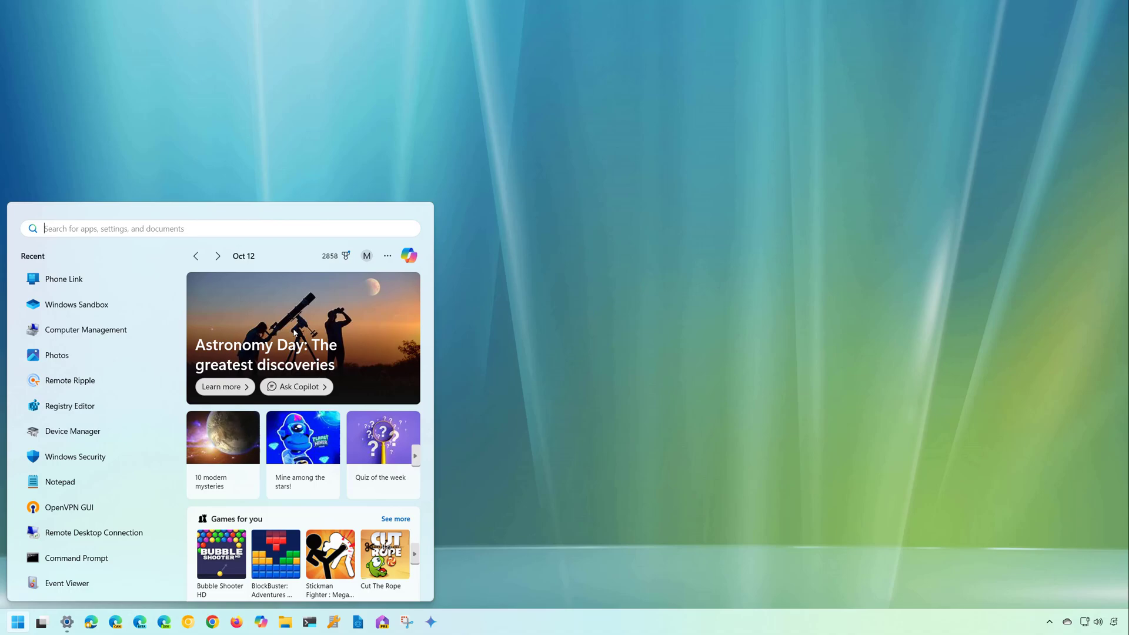
{"action": "left_click", "coordinate": [88, 305]}
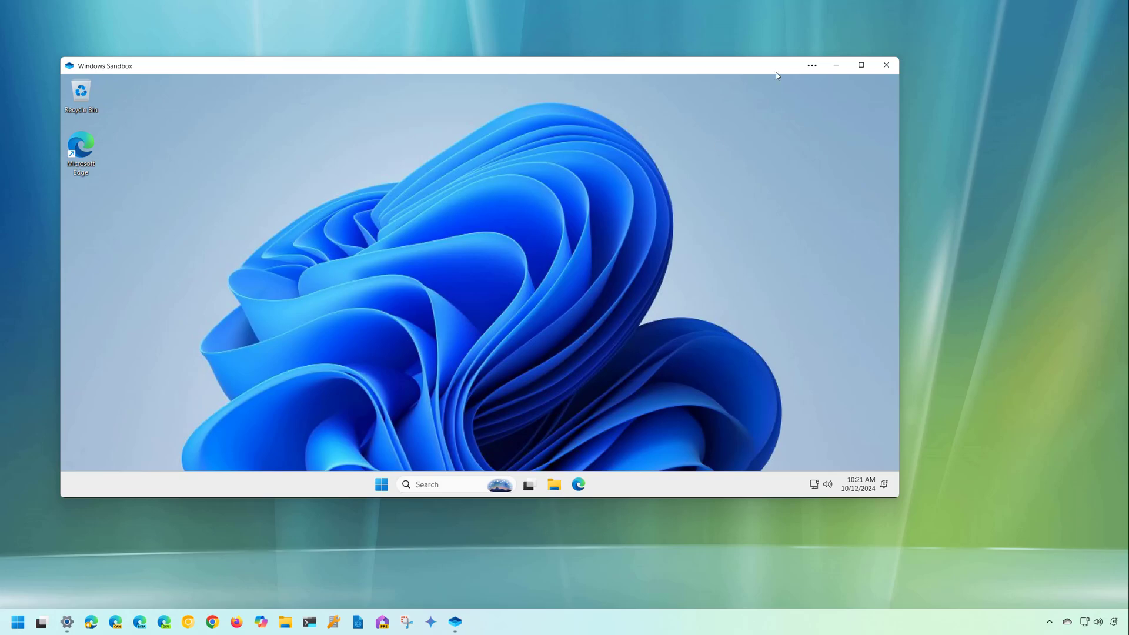
Close the Windows Sandbox window, confirm the shutdown with Ok, and open Windows Settings
{"action": "left_click", "coordinate": [813, 67]}
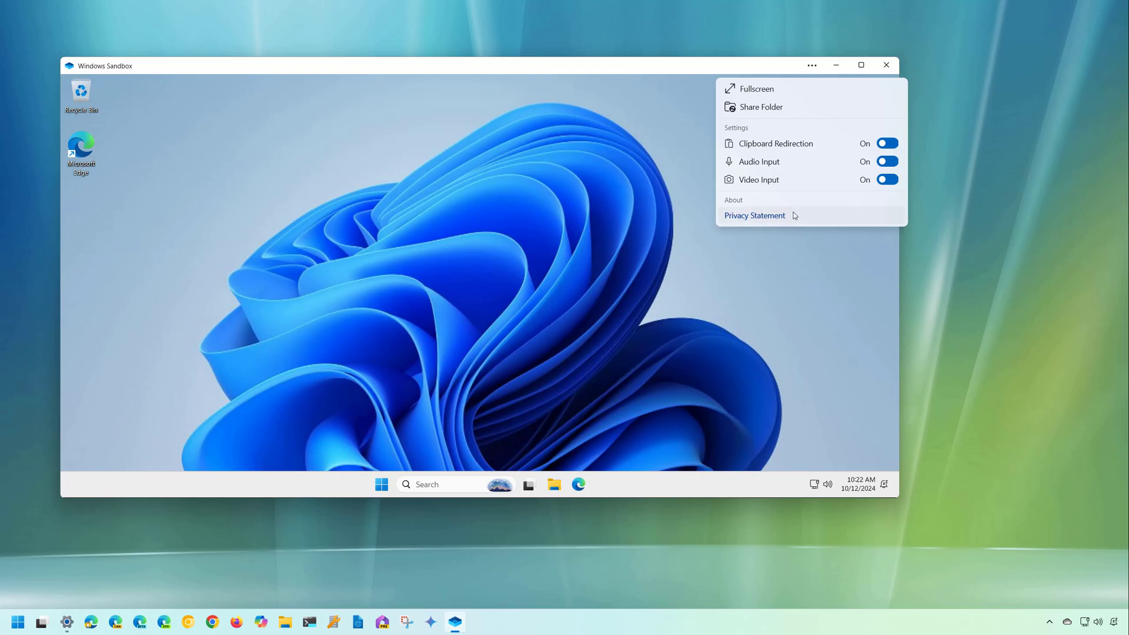
{"action": "left_click", "coordinate": [888, 65]}
{"action": "left_click", "coordinate": [419, 313]}
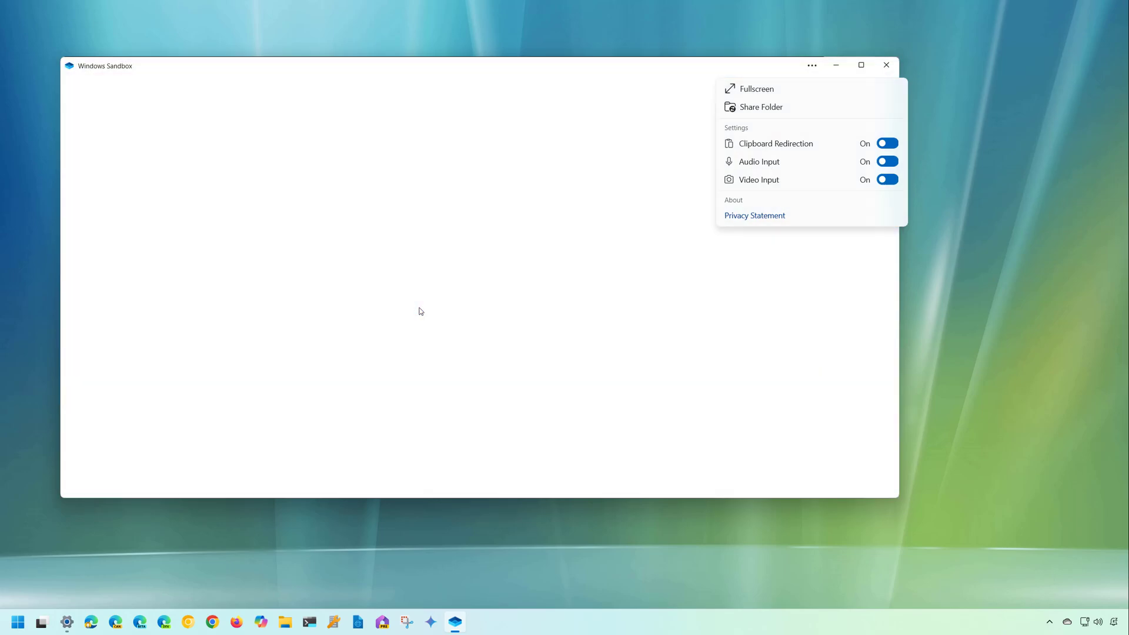
{"action": "left_click", "coordinate": [67, 622]}
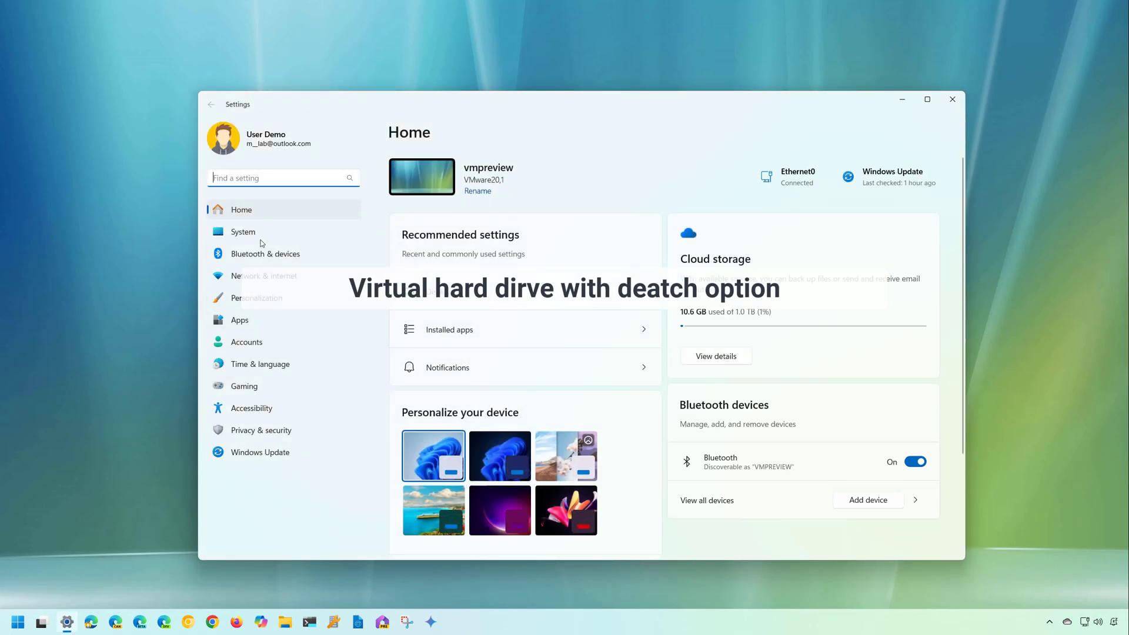
Navigate System > Storage > Advanced storage settings to the Disks & volumes page
{"action": "left_click", "coordinate": [246, 232]}
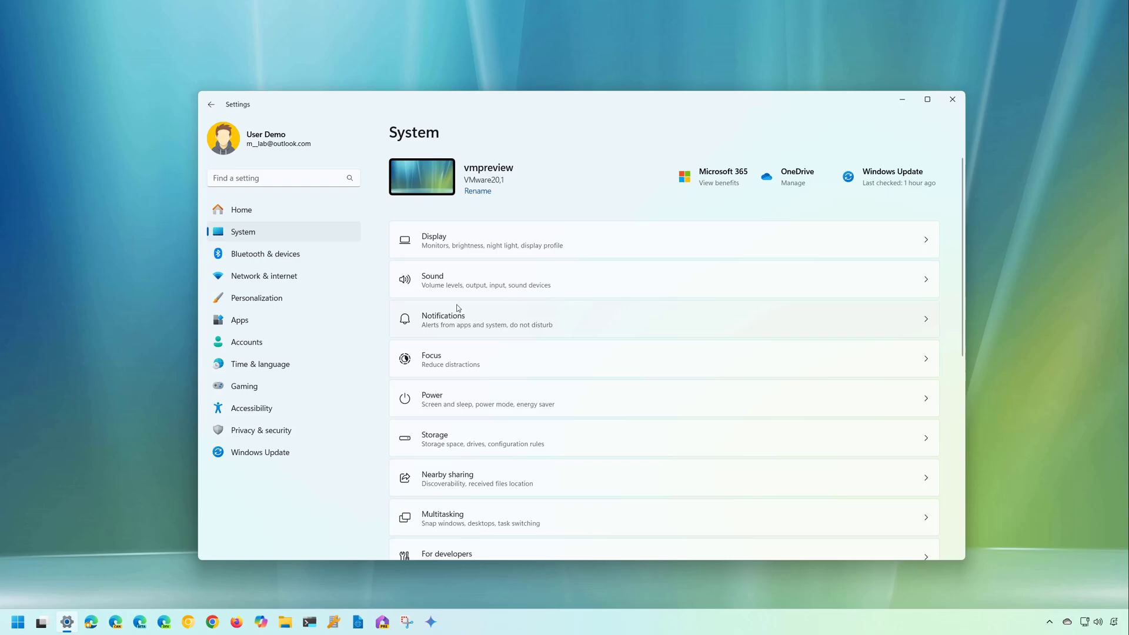
{"action": "left_click", "coordinate": [474, 442]}
{"action": "scroll", "coordinate": [624, 403], "scroll_direction": "down", "scroll_amount": 3}
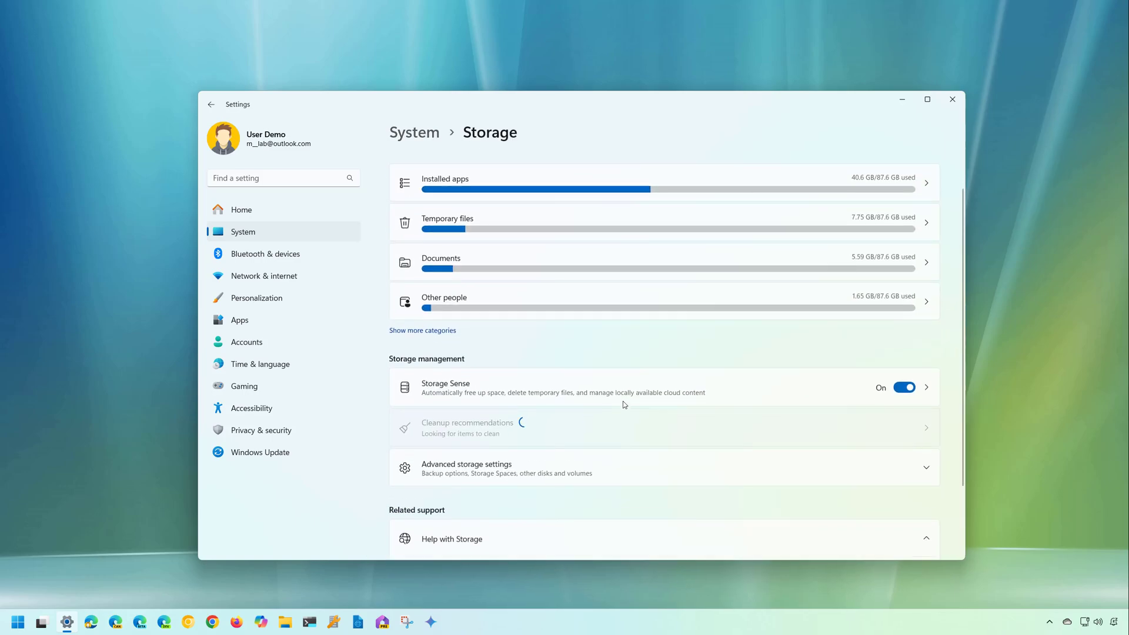
{"action": "left_click", "coordinate": [477, 381]}
{"action": "scroll", "coordinate": [510, 385], "scroll_direction": "down", "scroll_amount": 3}
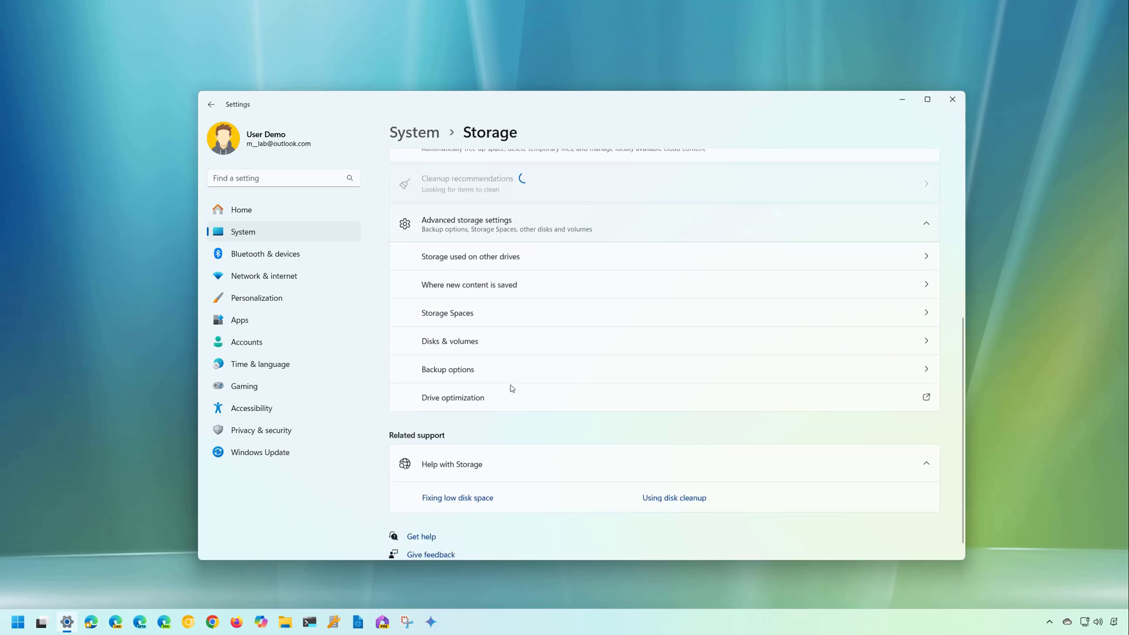
{"action": "left_click", "coordinate": [473, 329]}
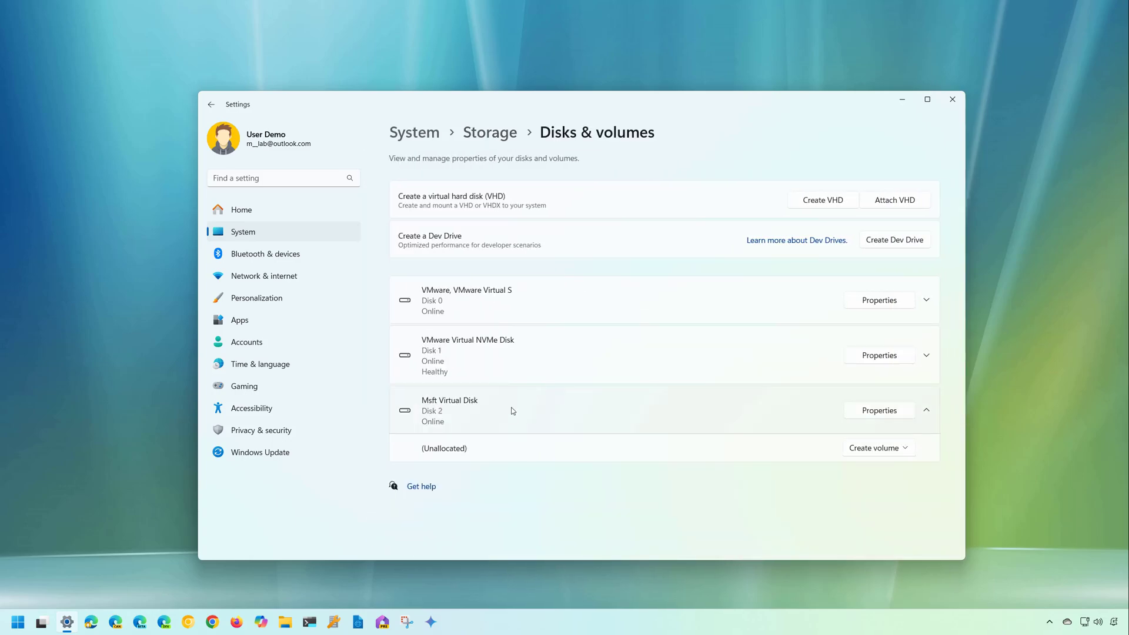
Detach the test.vhdx virtual disk from Disk 2's properties and go back to Disks & volumes
{"action": "left_click", "coordinate": [866, 416]}
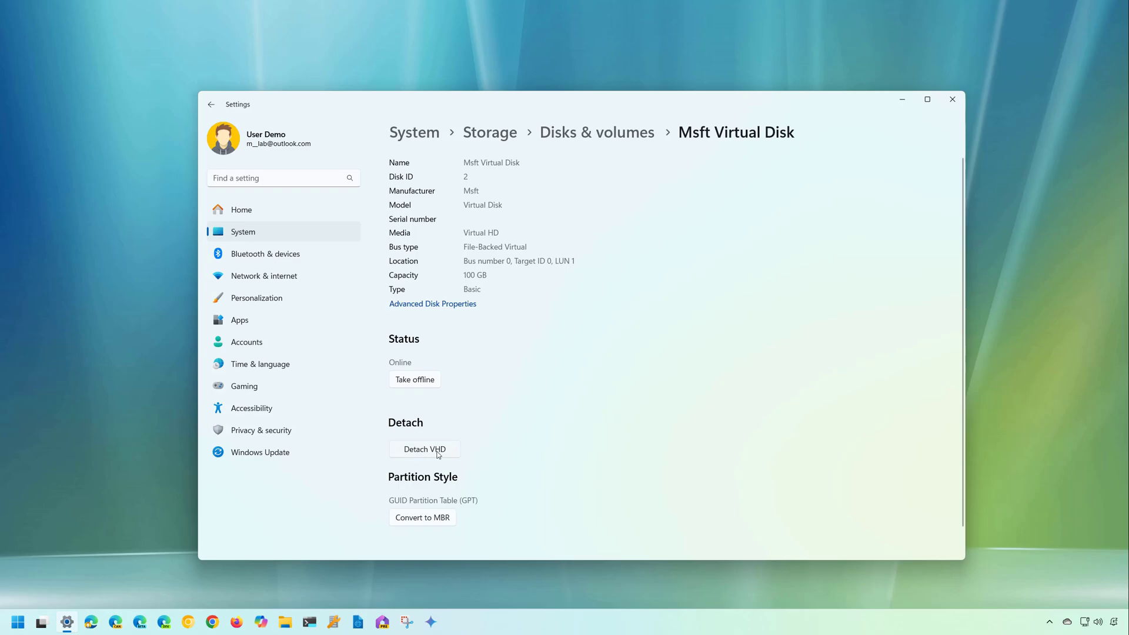
{"action": "left_click", "coordinate": [437, 453]}
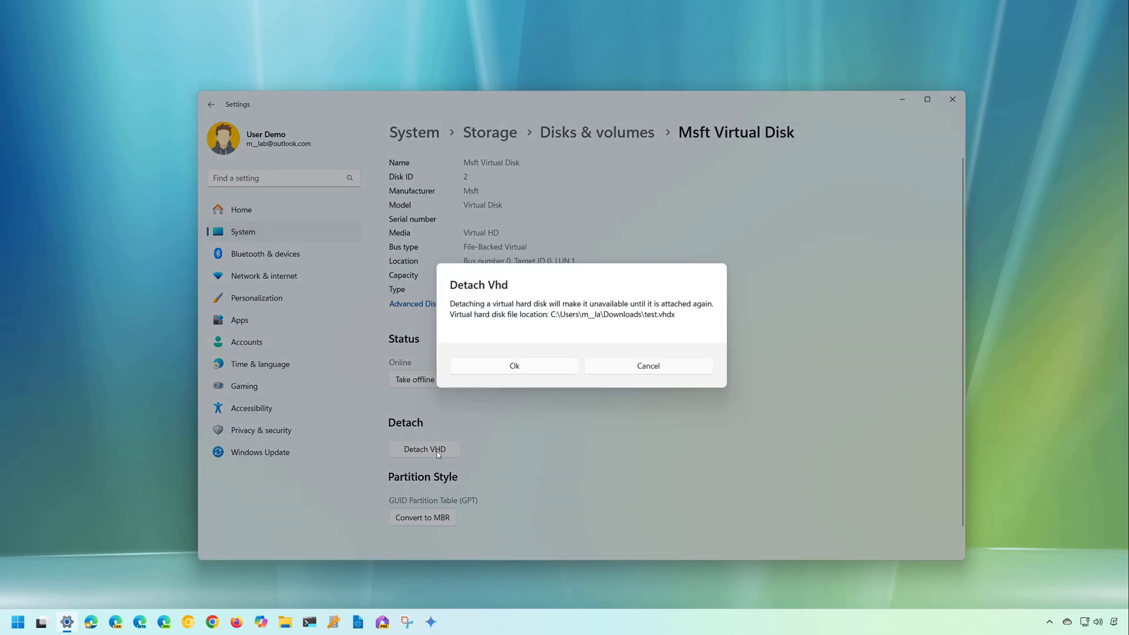
{"action": "left_click", "coordinate": [502, 371]}
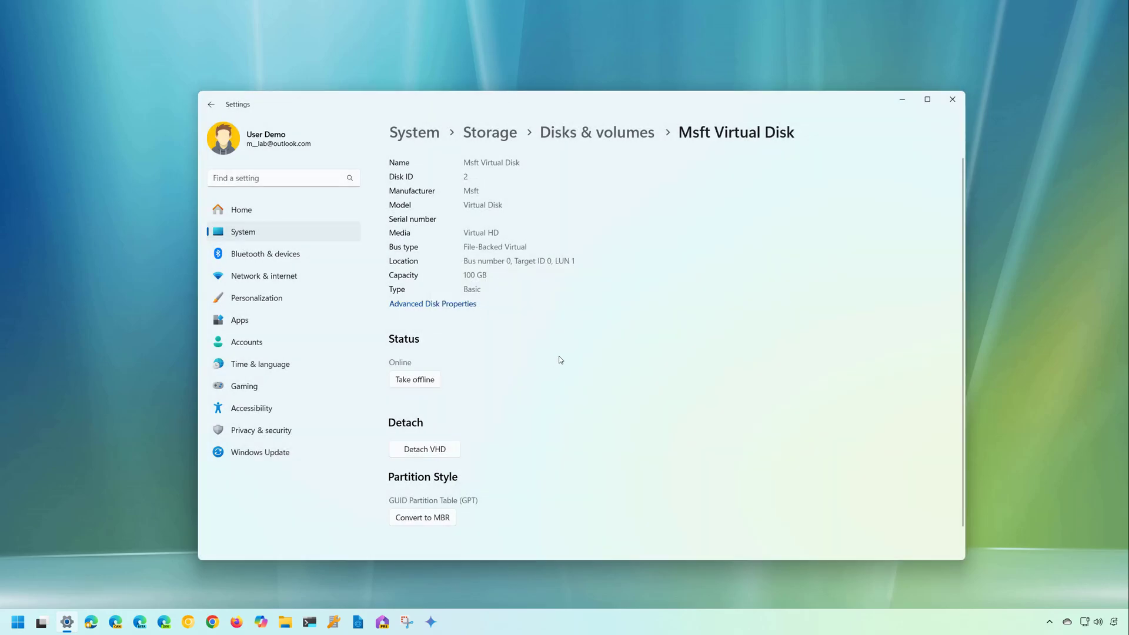
{"action": "left_click", "coordinate": [211, 104]}
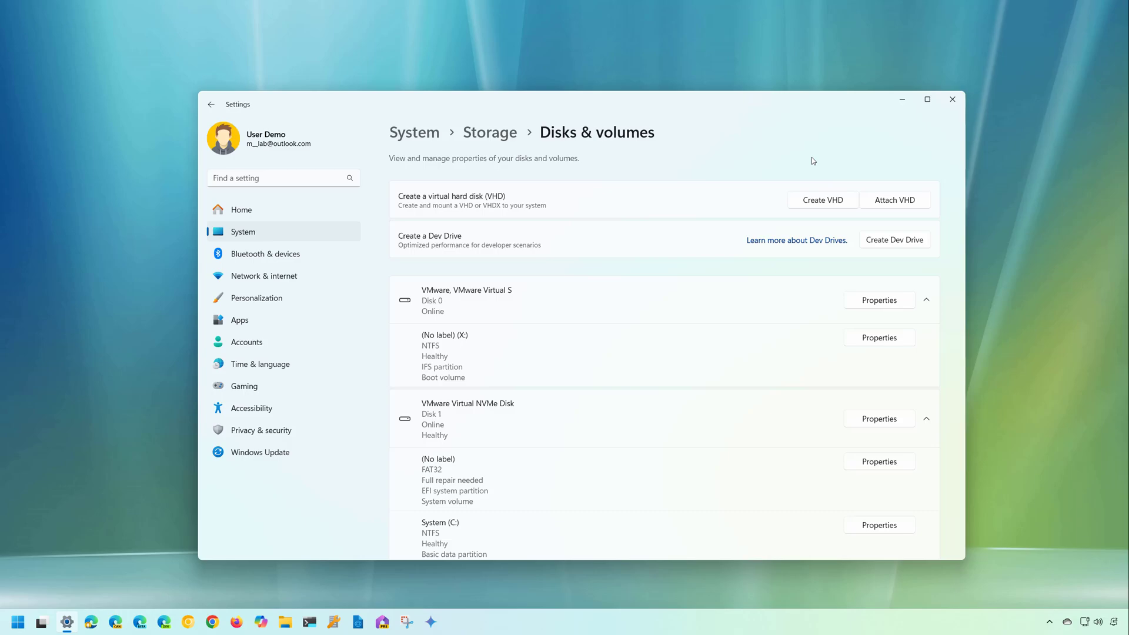
Search Start for 'disk ma' and launch Disk Management
{"action": "left_click", "coordinate": [16, 627]}
{"action": "type", "text": "d"}
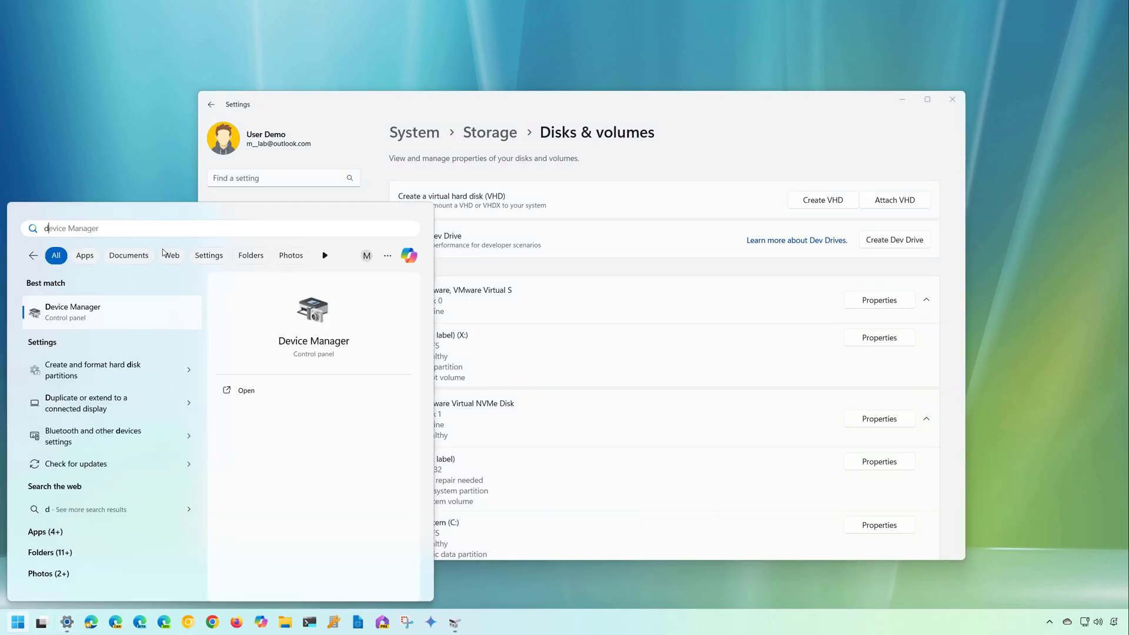
{"action": "type", "text": "isk ma"}
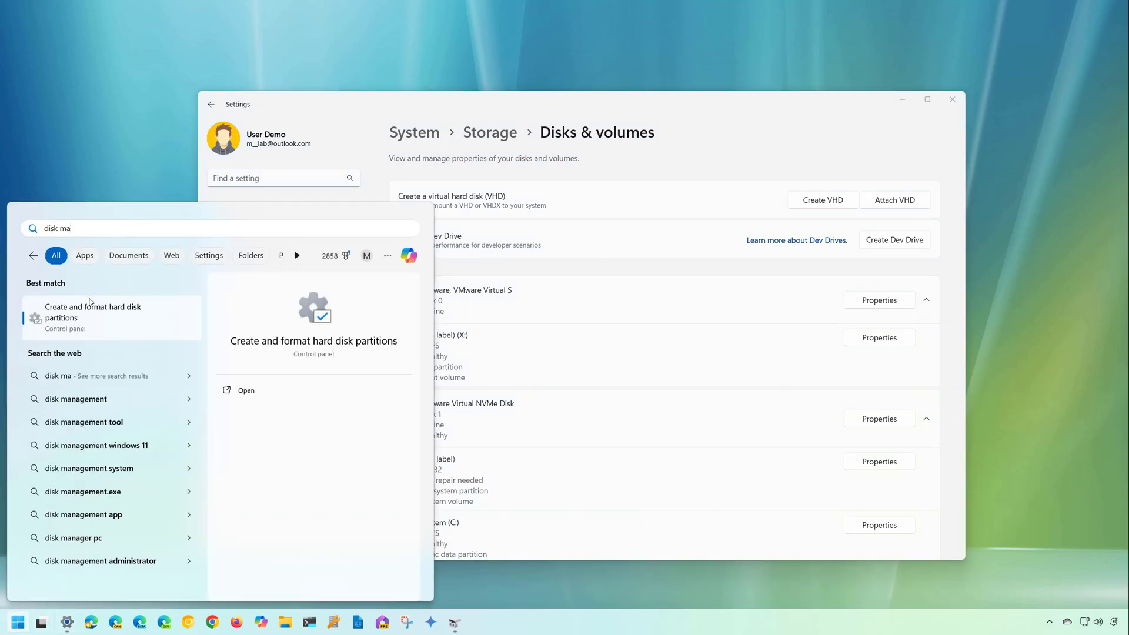
{"action": "left_click", "coordinate": [90, 332]}
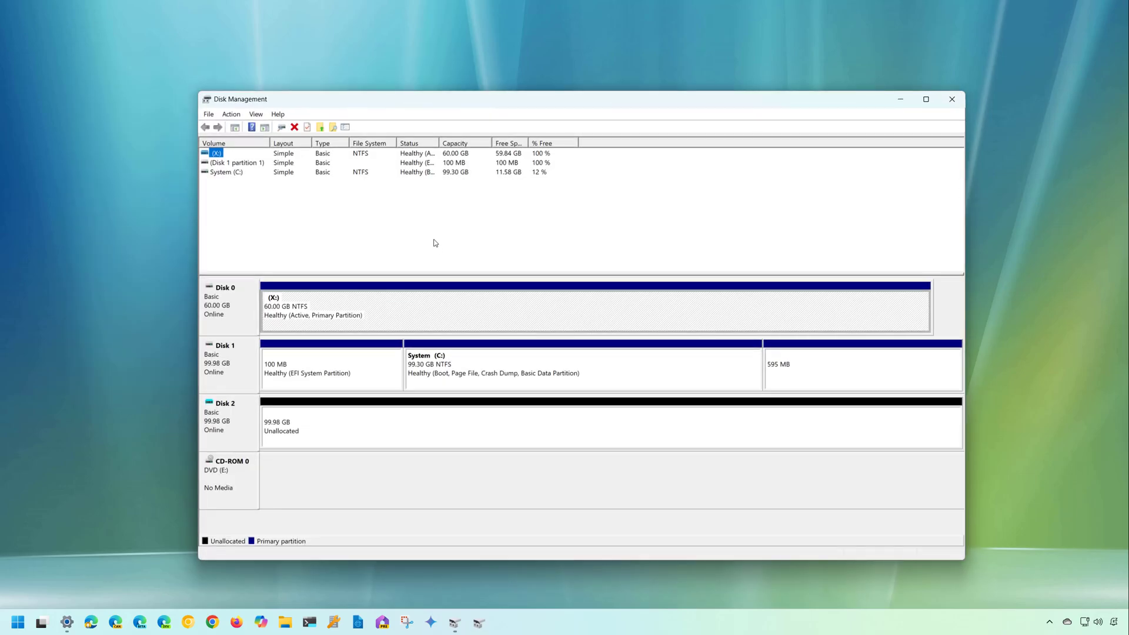
View Disk 2's context menu showing Detach VHD, dismiss it, and close Disk Management
{"action": "right_click", "coordinate": [232, 421]}
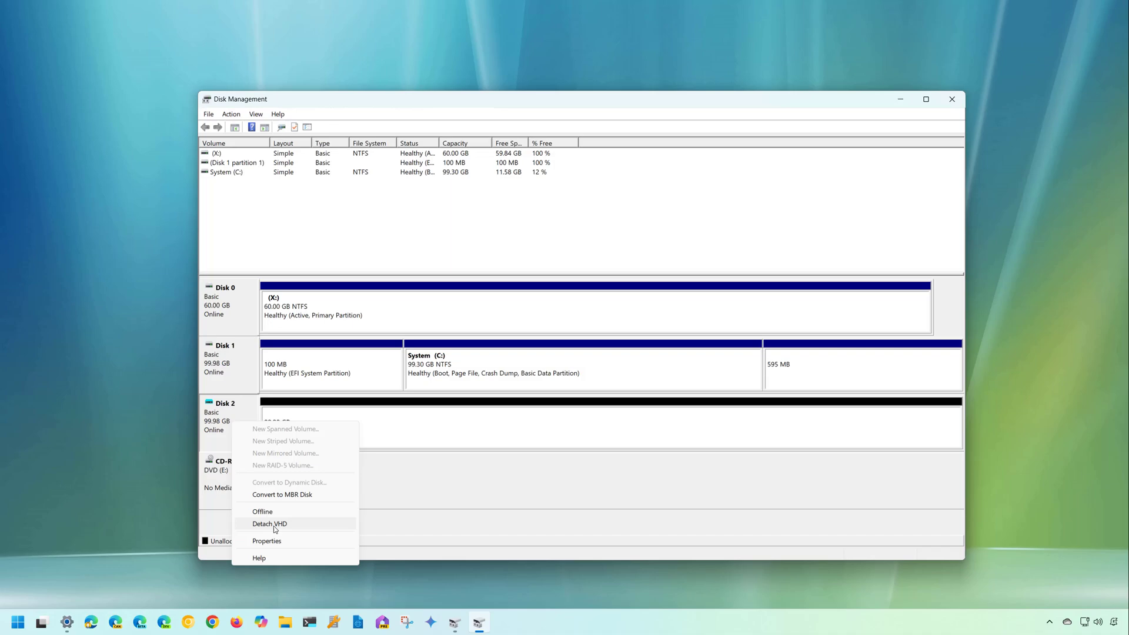
{"action": "left_click", "coordinate": [561, 501]}
{"action": "left_click", "coordinate": [958, 100]}
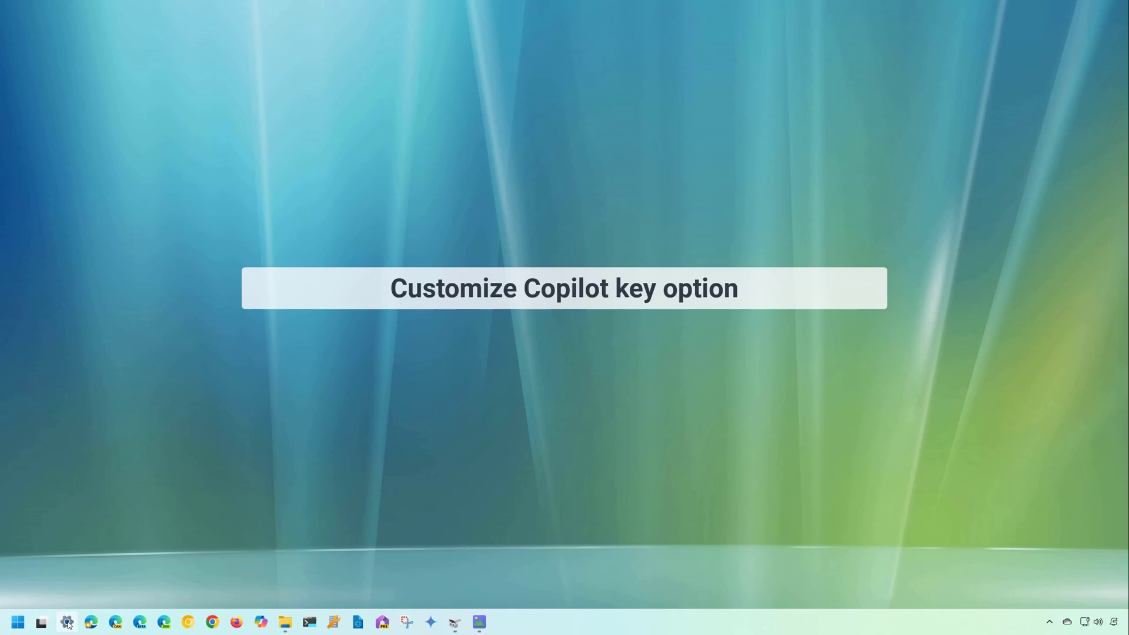
Navigate to Settings > Personalization > Text input
{"action": "left_click", "coordinate": [67, 622]}
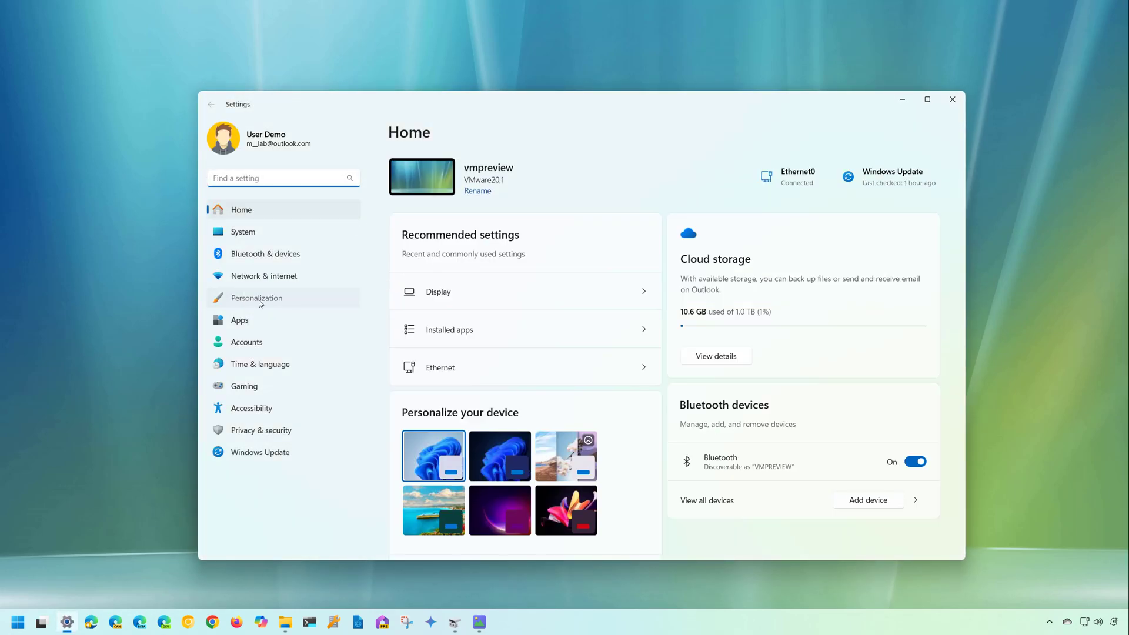
{"action": "left_click", "coordinate": [262, 299]}
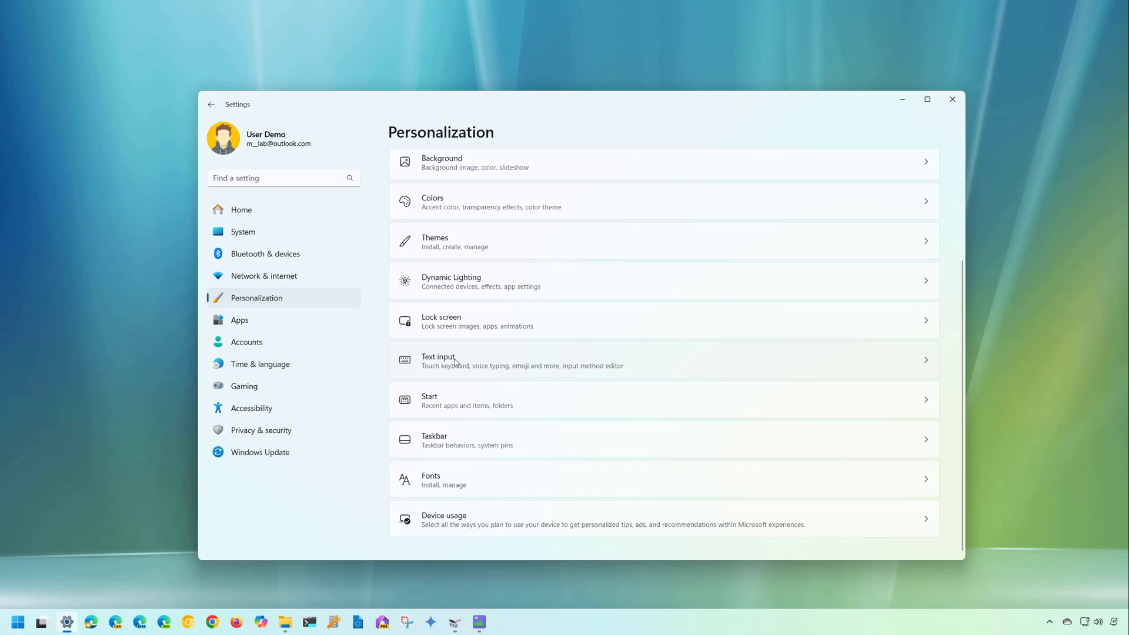
{"action": "left_click", "coordinate": [455, 362]}
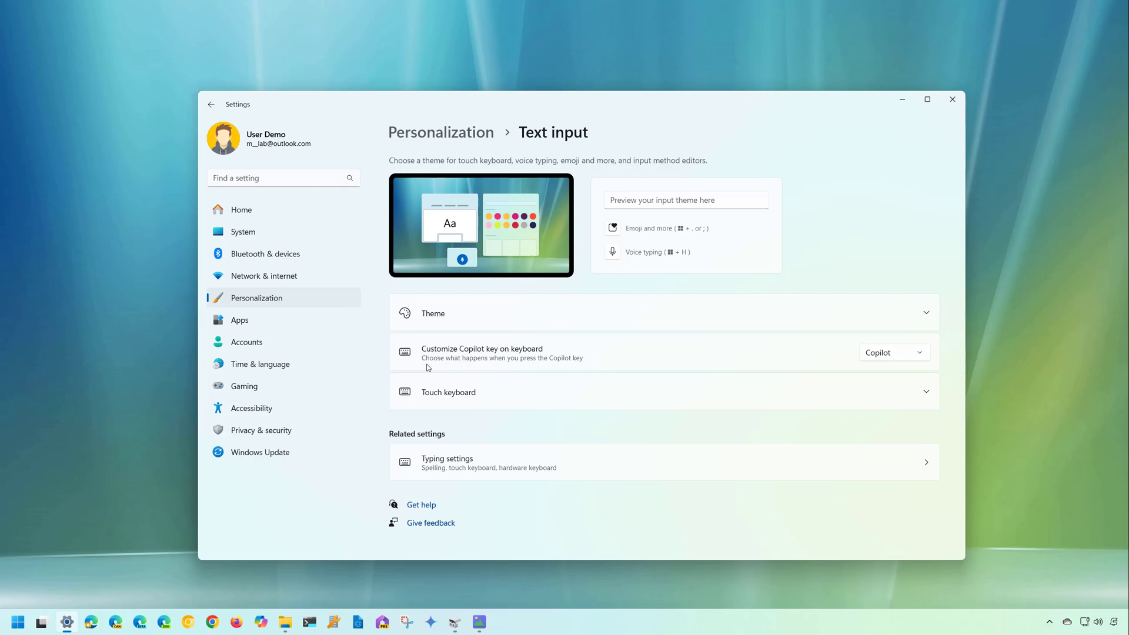
Change the Copilot key from Copilot to Custom, selecting Phone Link as the app
{"action": "left_click", "coordinate": [884, 355]}
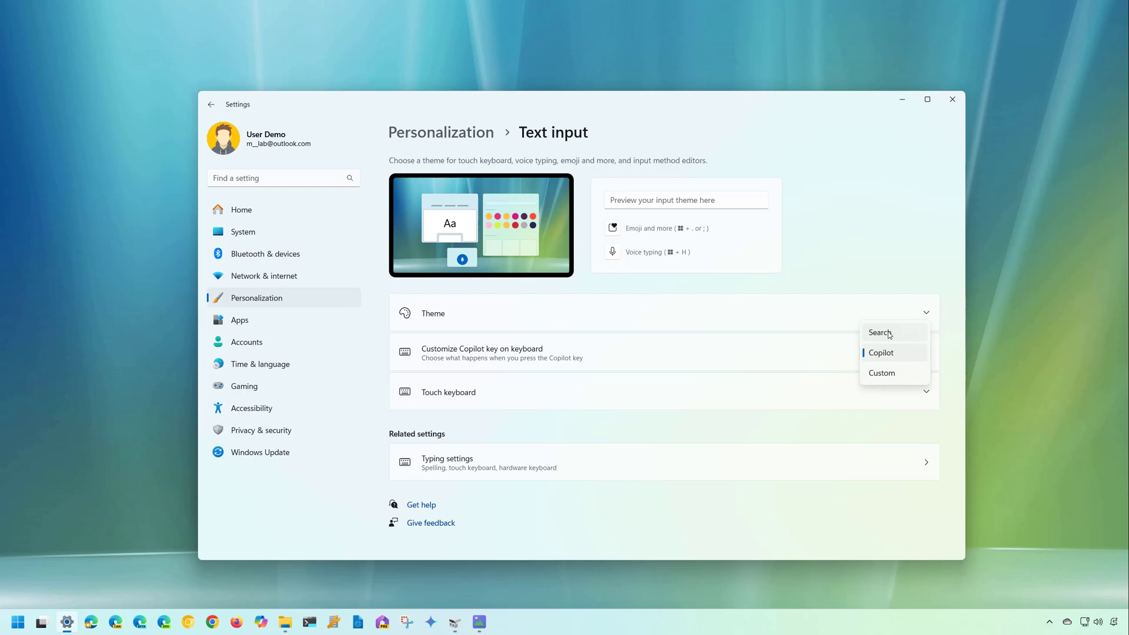
{"action": "left_click", "coordinate": [890, 334]}
{"action": "left_click", "coordinate": [893, 355]}
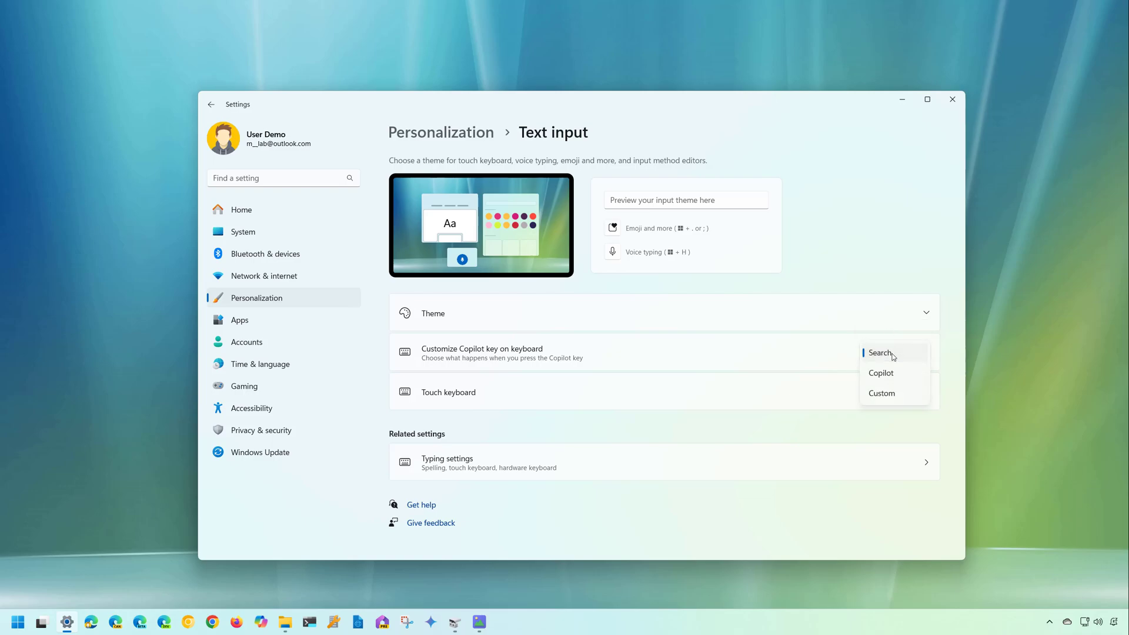
{"action": "left_click", "coordinate": [887, 399]}
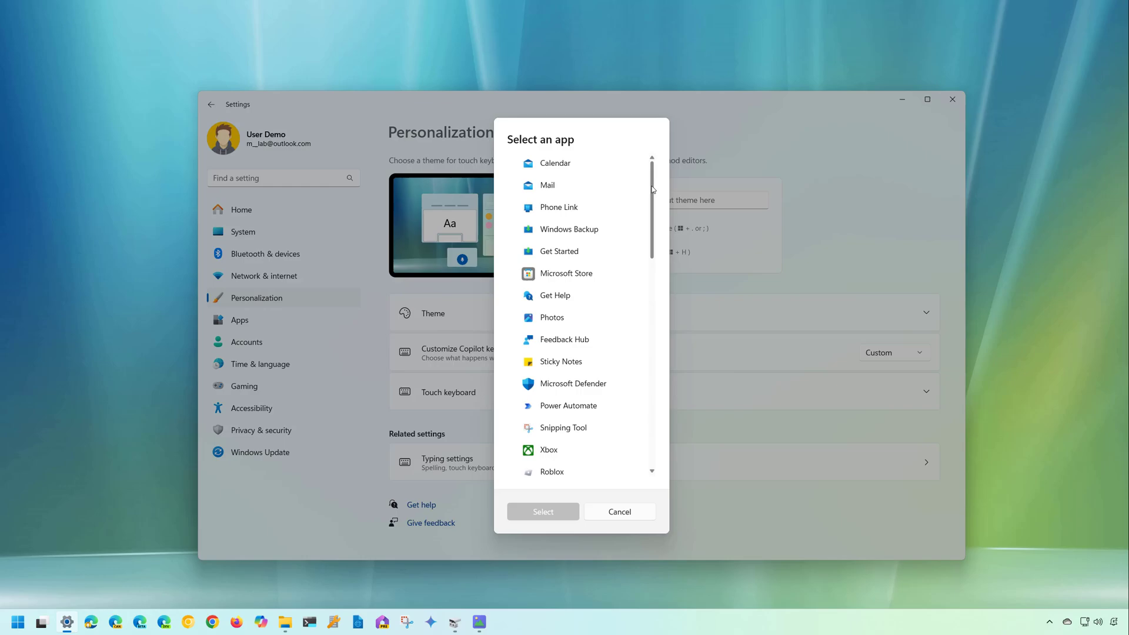
{"action": "mouse_move", "coordinate": [651, 190]}
{"action": "left_mouse_down"}
{"action": "mouse_move", "coordinate": [643, 415]}
{"action": "mouse_move", "coordinate": [653, 167]}
{"action": "left_mouse_up"}
{"action": "scroll", "coordinate": [617, 270], "scroll_direction": "down", "scroll_amount": 3}
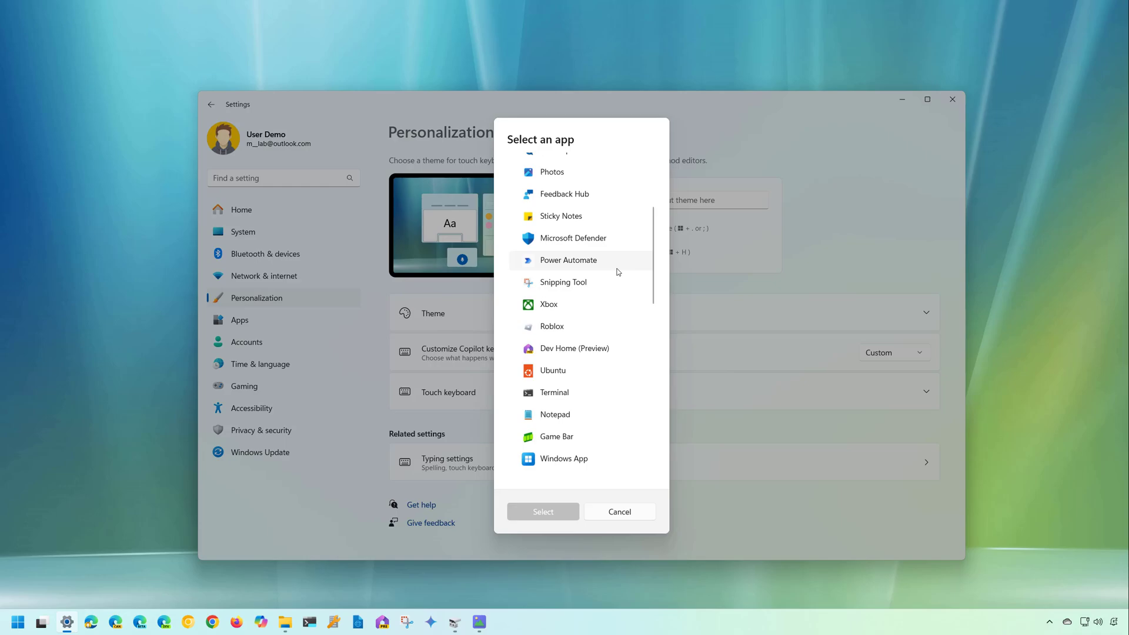
{"action": "scroll", "coordinate": [617, 272], "scroll_direction": "down", "scroll_amount": 10}
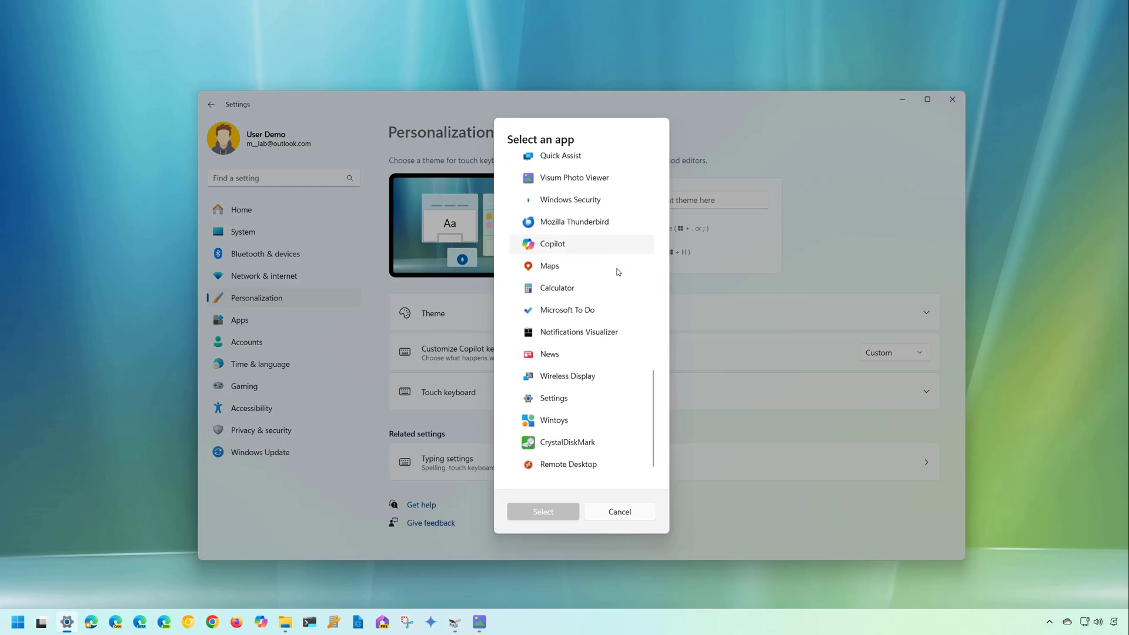
{"action": "scroll", "coordinate": [618, 271], "scroll_direction": "up", "scroll_amount": 12}
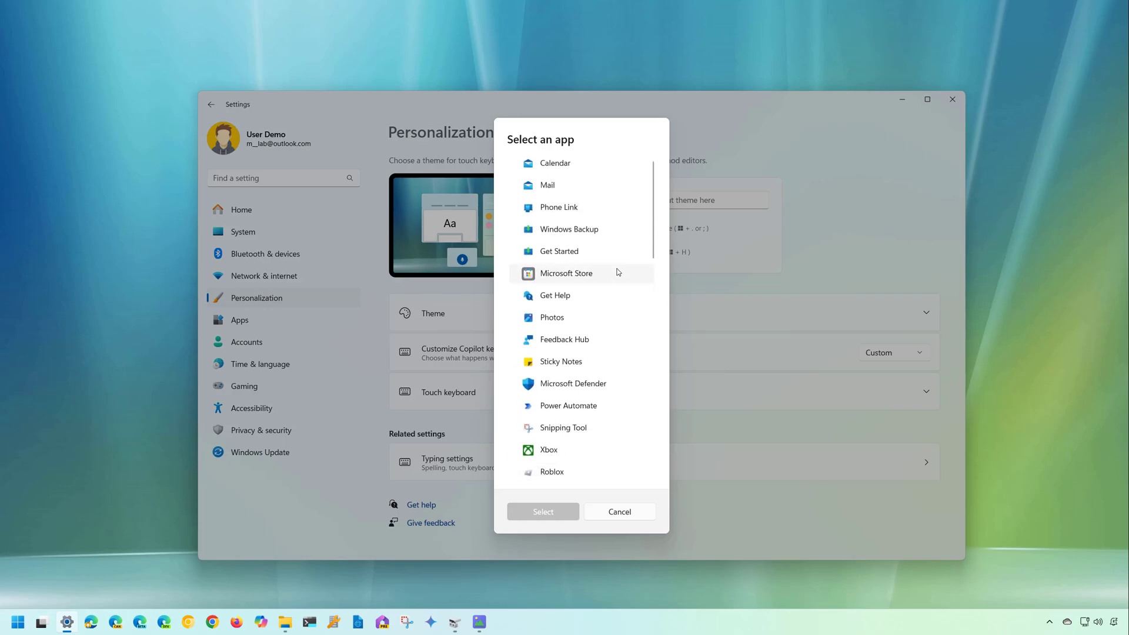
{"action": "left_click", "coordinate": [572, 215]}
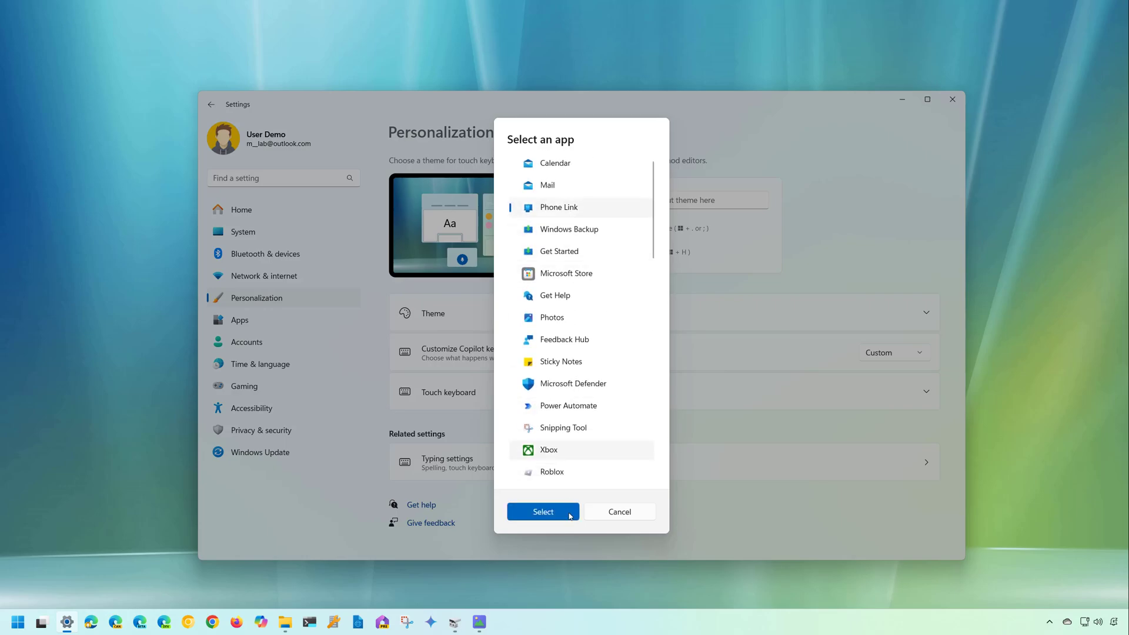
{"action": "left_click", "coordinate": [544, 512]}
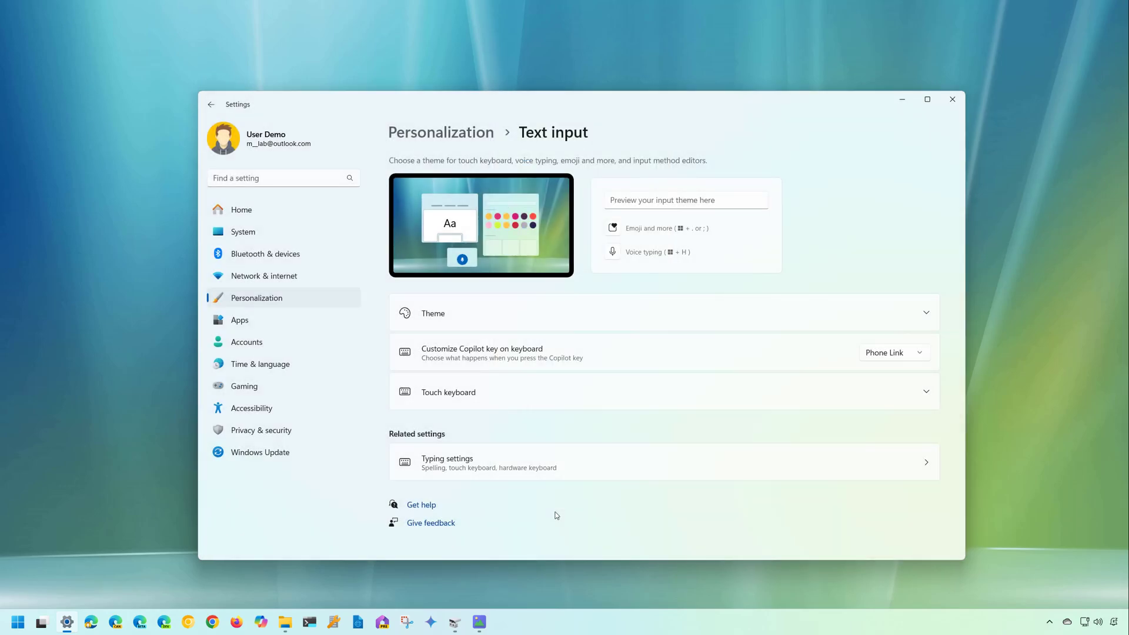
Clear the Settings window away with Win+D, leaving only the desktop and taskbar
{"action": "key", "text": "super+d"}
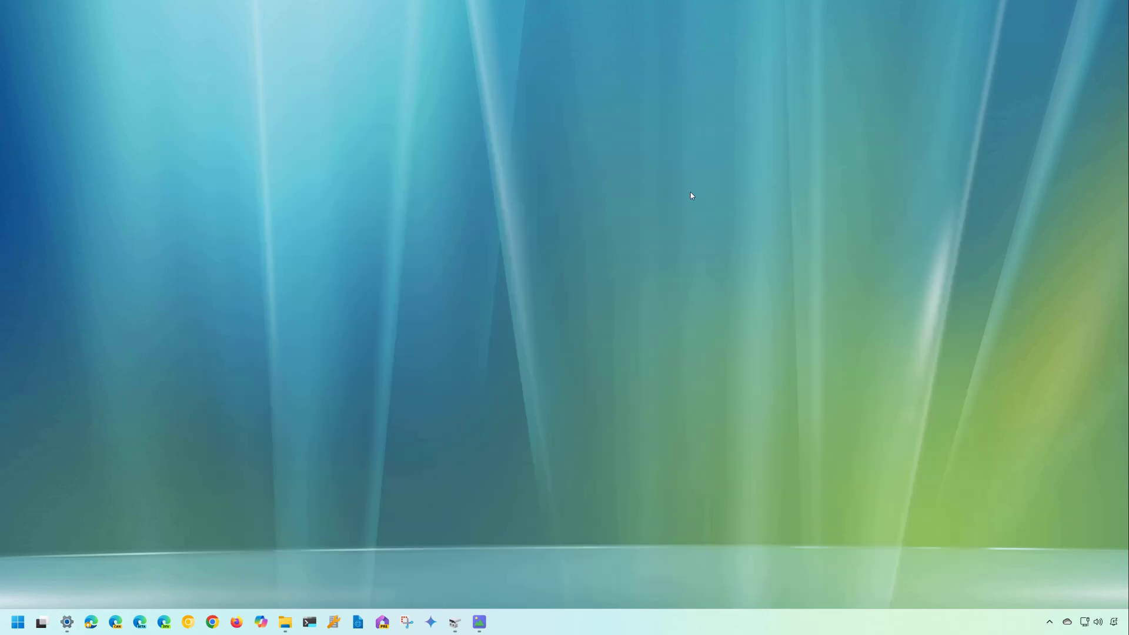